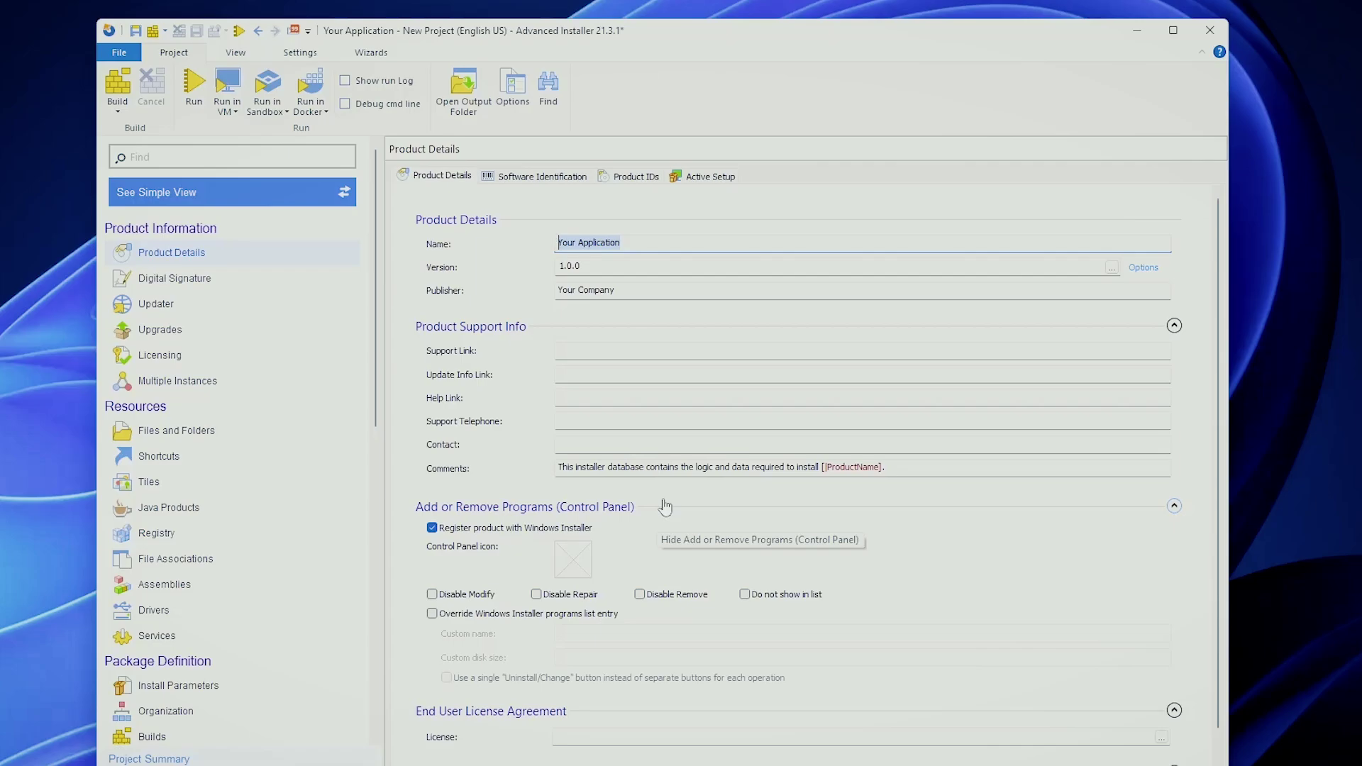
# Move all five files from the user profile's Application Data folder to the Application Folder
pyautogui.click(237, 430)
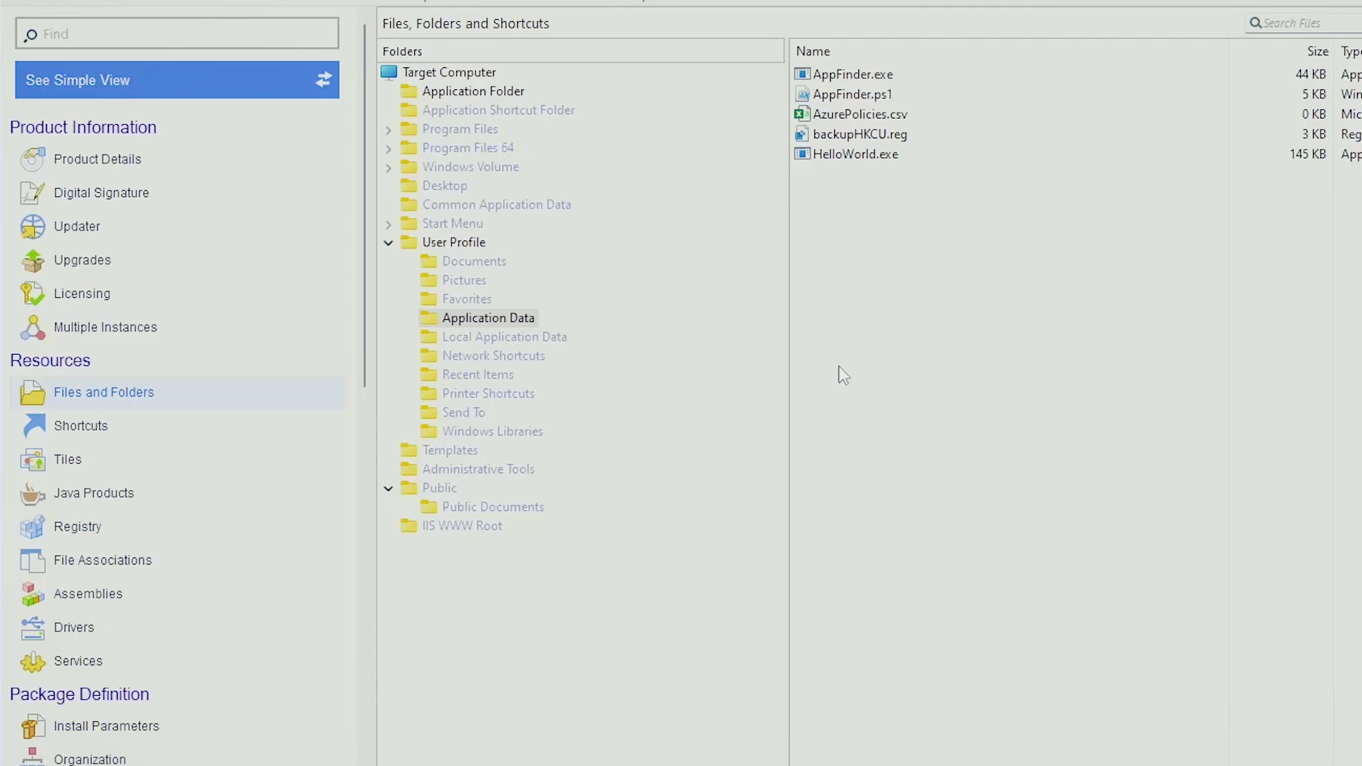
pyautogui.click(835, 161)
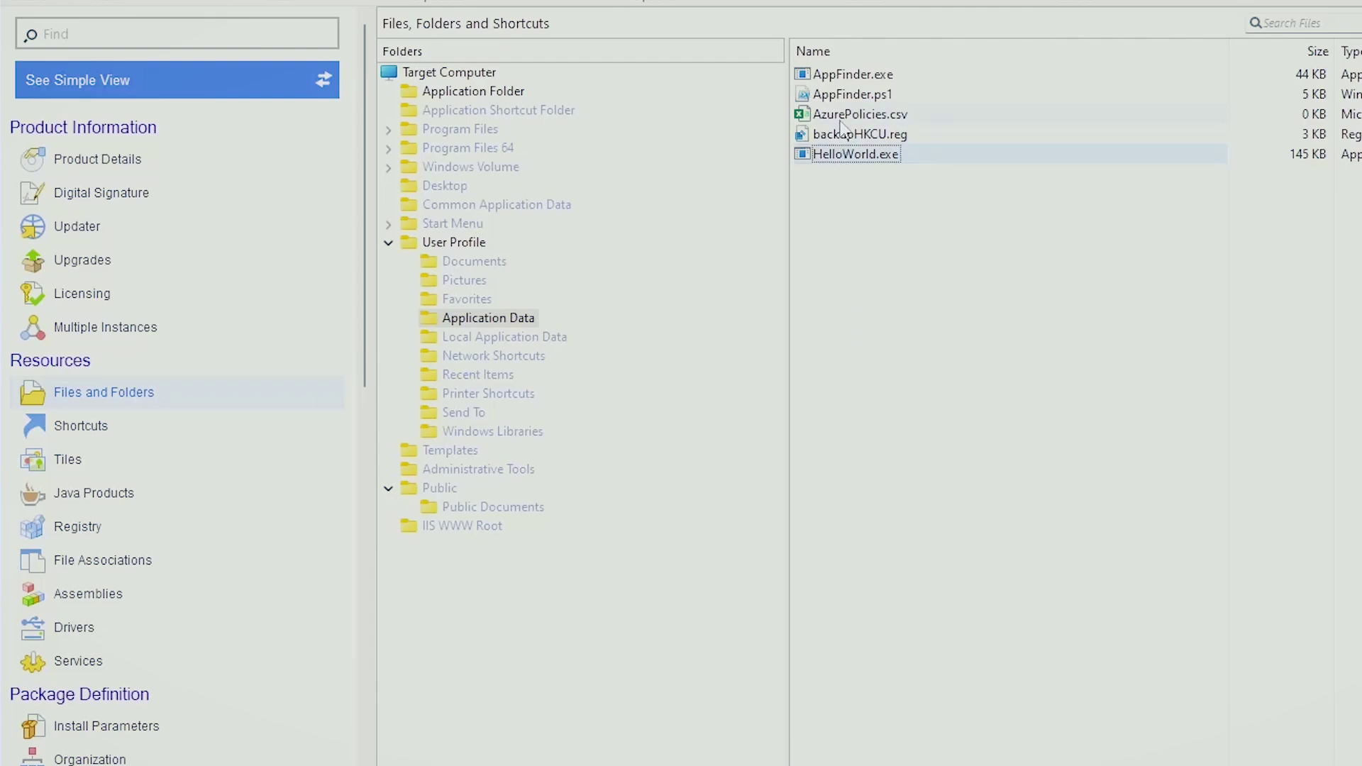
pyautogui.keyDown('shift'); pyautogui.click(852, 75); pyautogui.keyUp('shift')
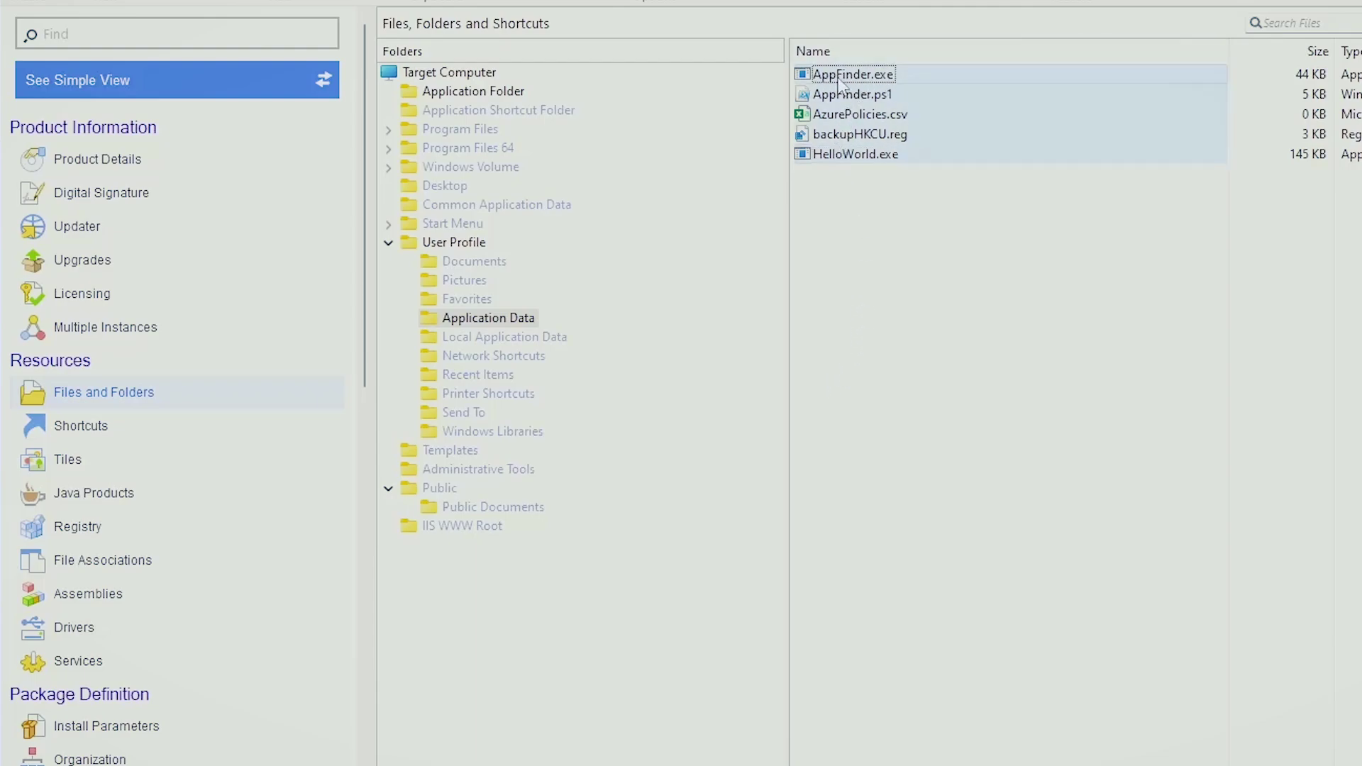
pyautogui.moveTo(843, 79); pyautogui.dragTo(524, 98)
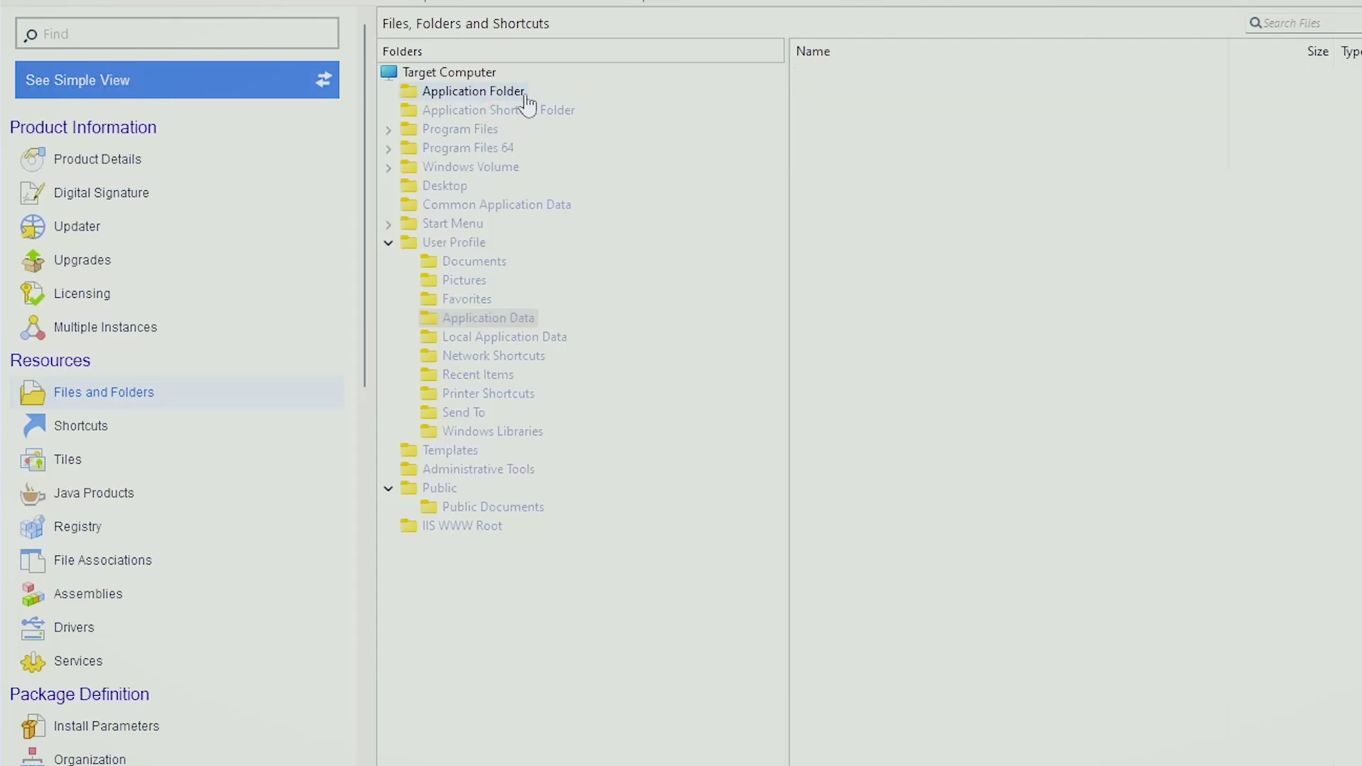
pyautogui.click(522, 92)
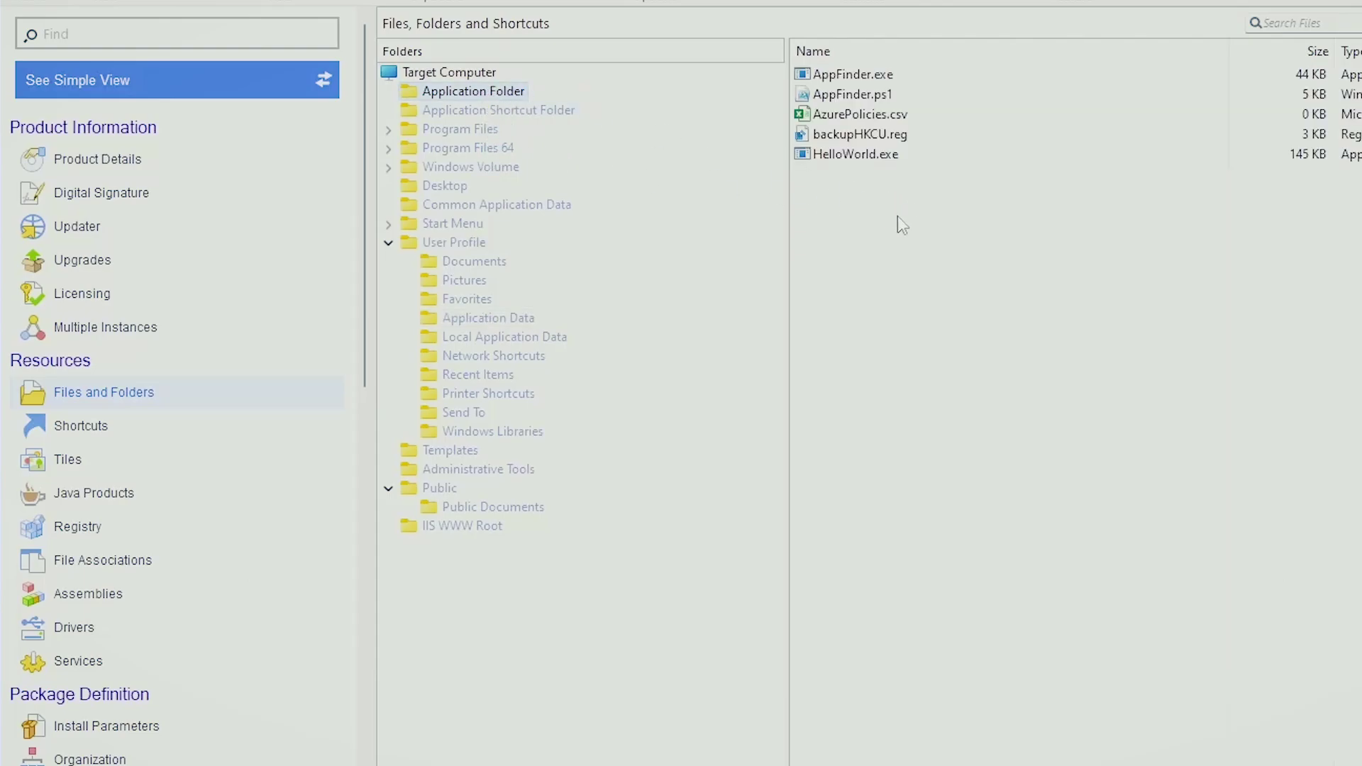
# Review the application folder path in Install Parameters and the product name and publisher it draws on, returning to Files and Folders
pyautogui.click(105, 730)
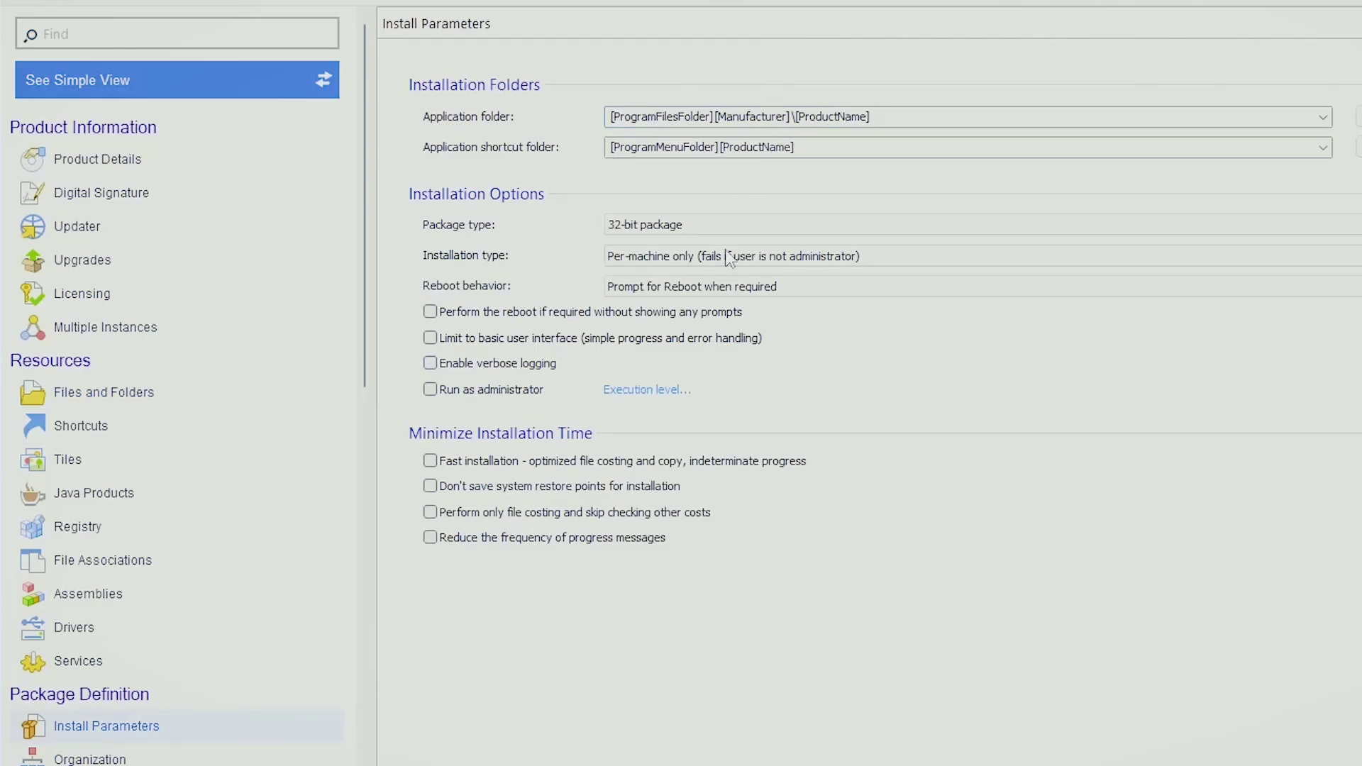
pyautogui.click(170, 169)
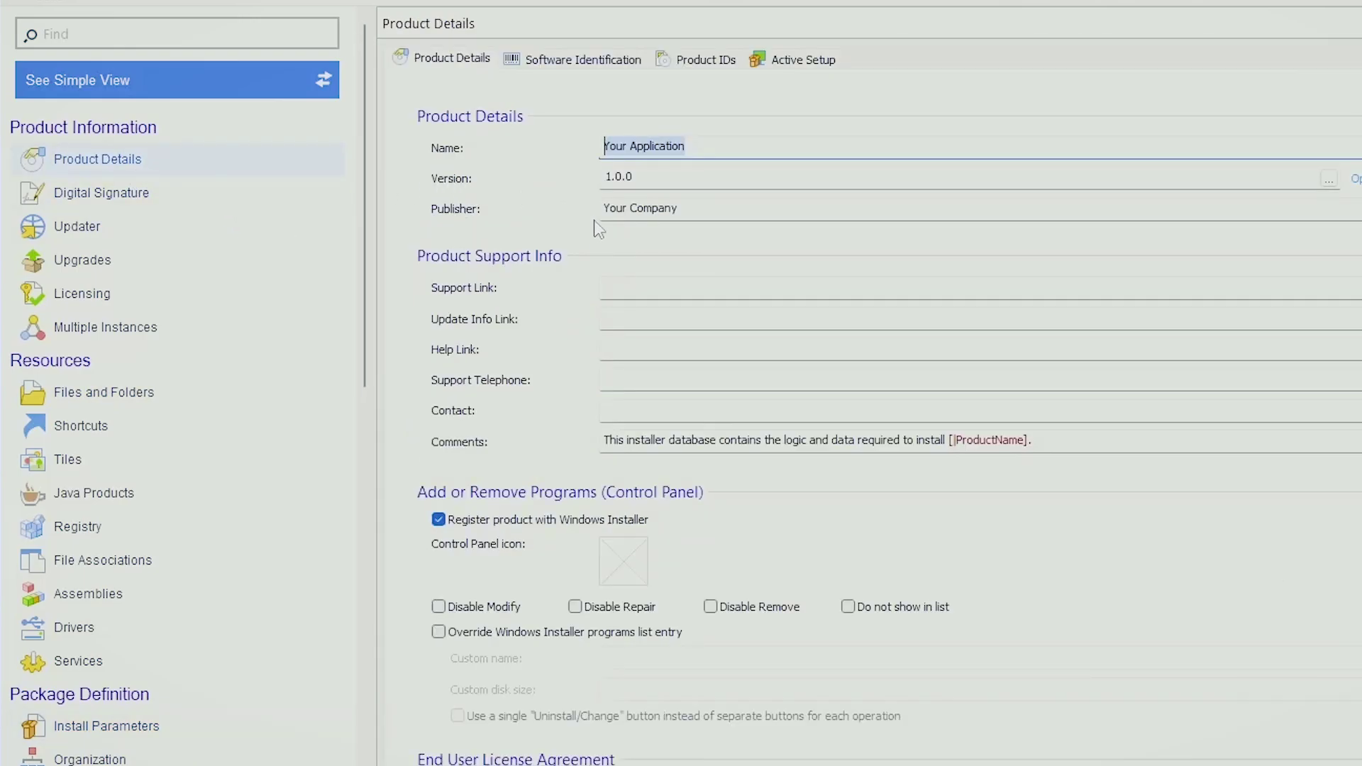
pyautogui.click(707, 208)
pyautogui.click(701, 147)
pyautogui.click(173, 734)
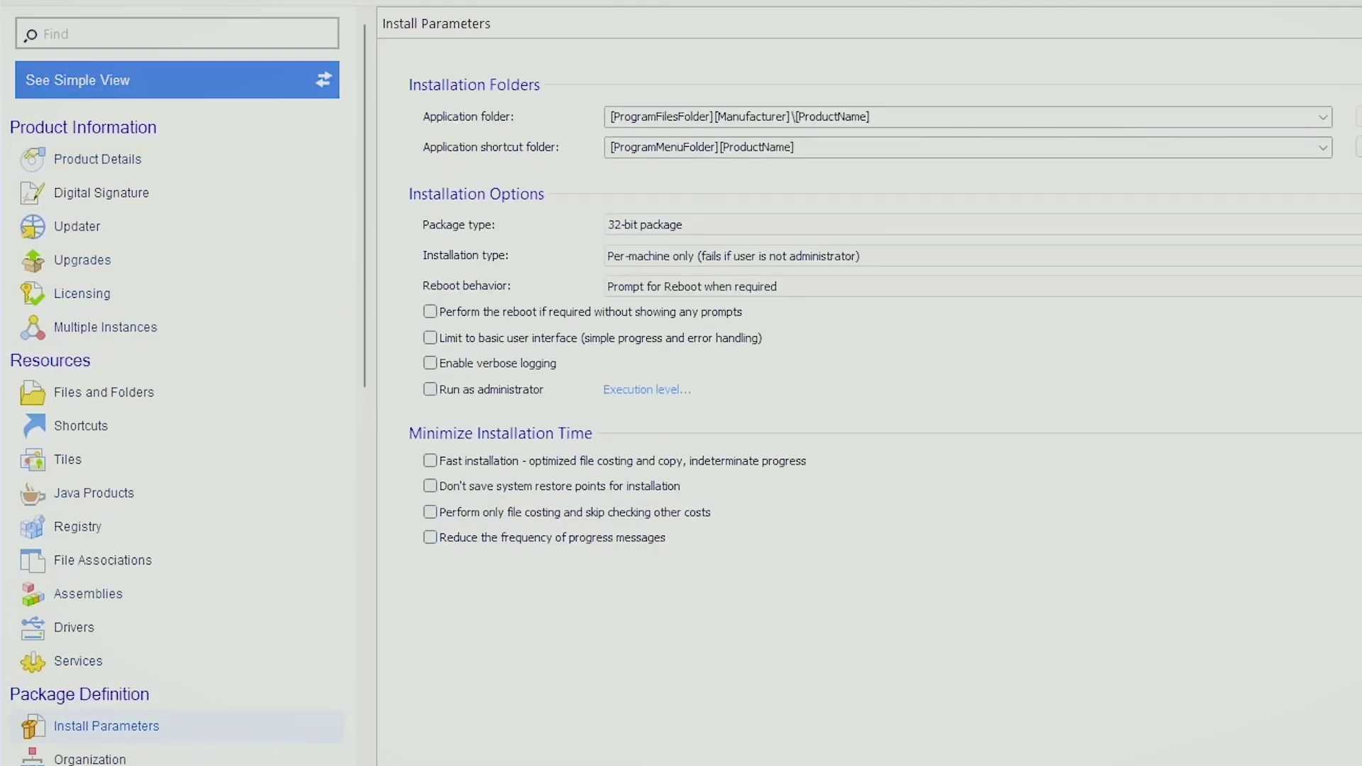
pyautogui.click(149, 410)
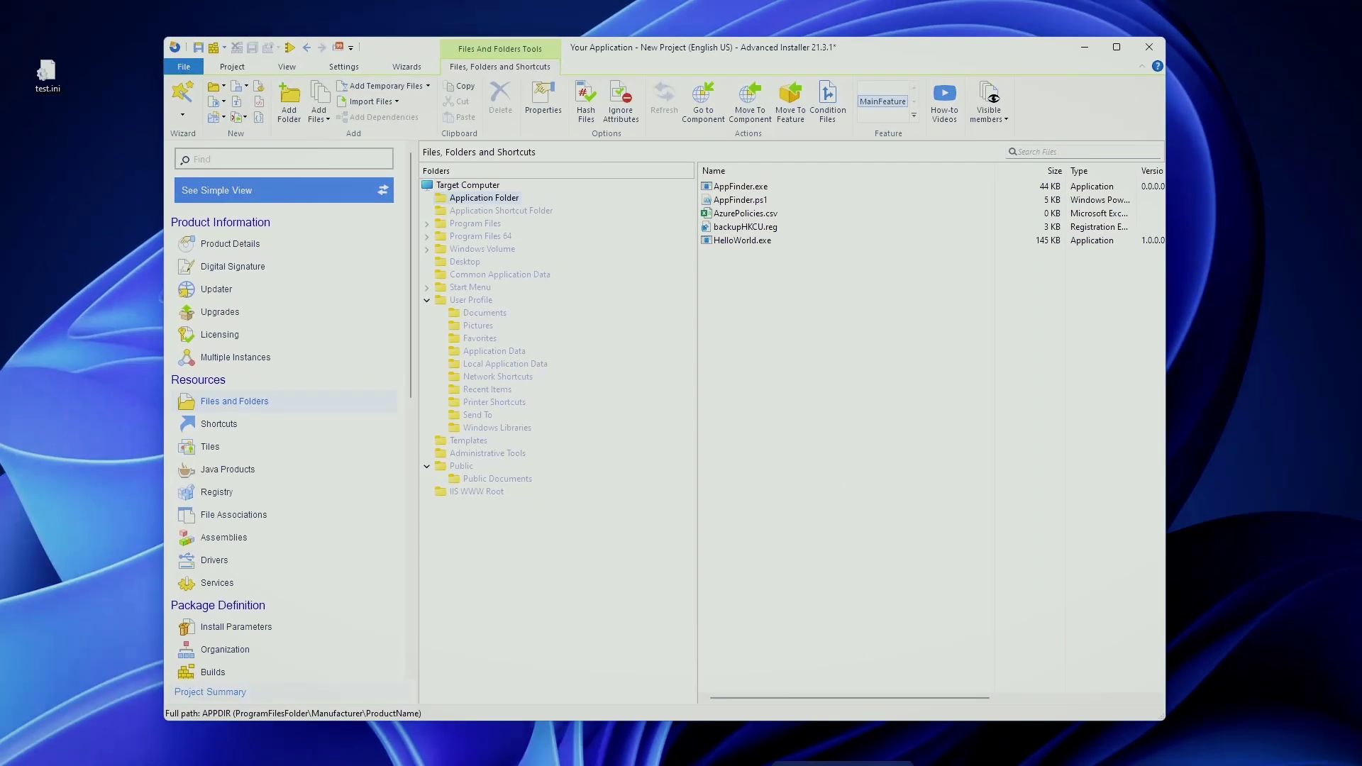
# Switch to Notepad and examine the source path and appData destination of the CopyFile line in copyfiles.vbs
pyautogui.click(879, 764)
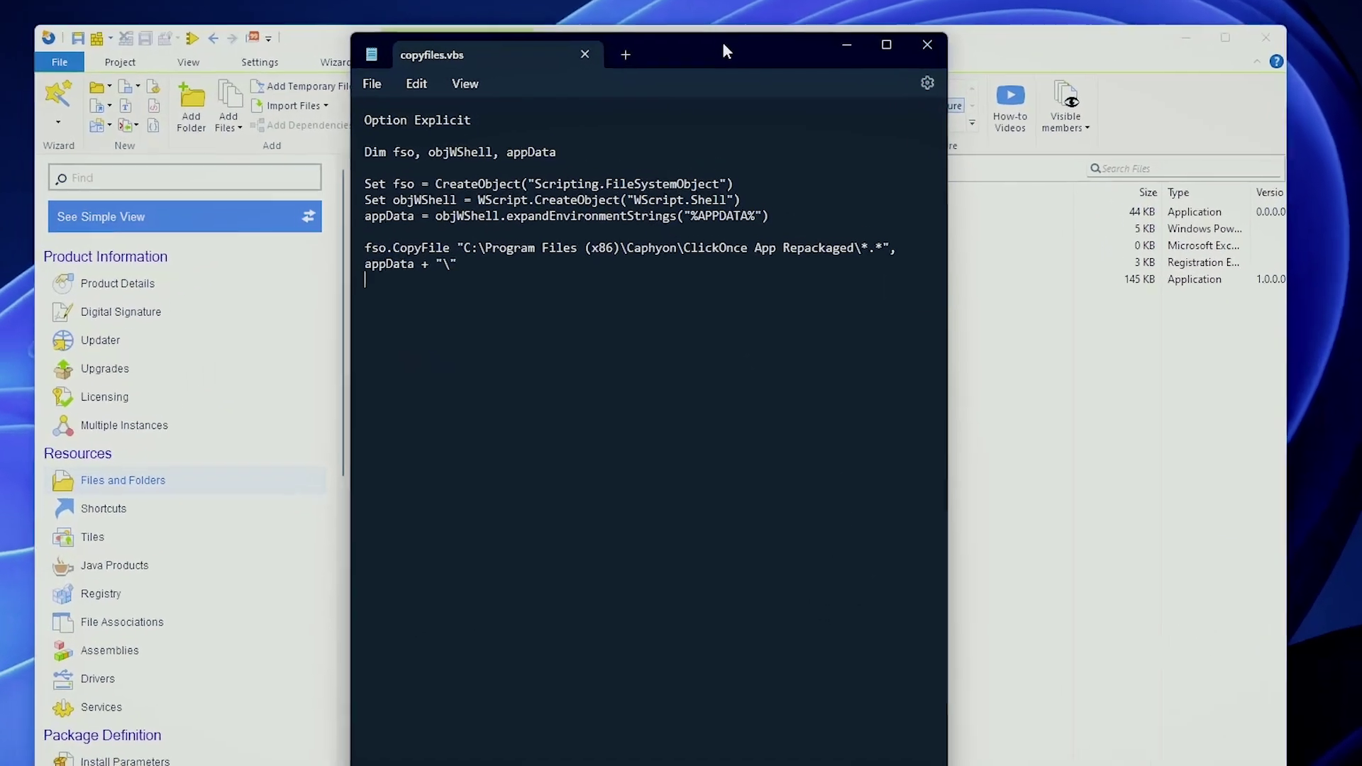
pyautogui.moveTo(704, 57); pyautogui.dragTo(792, 40)
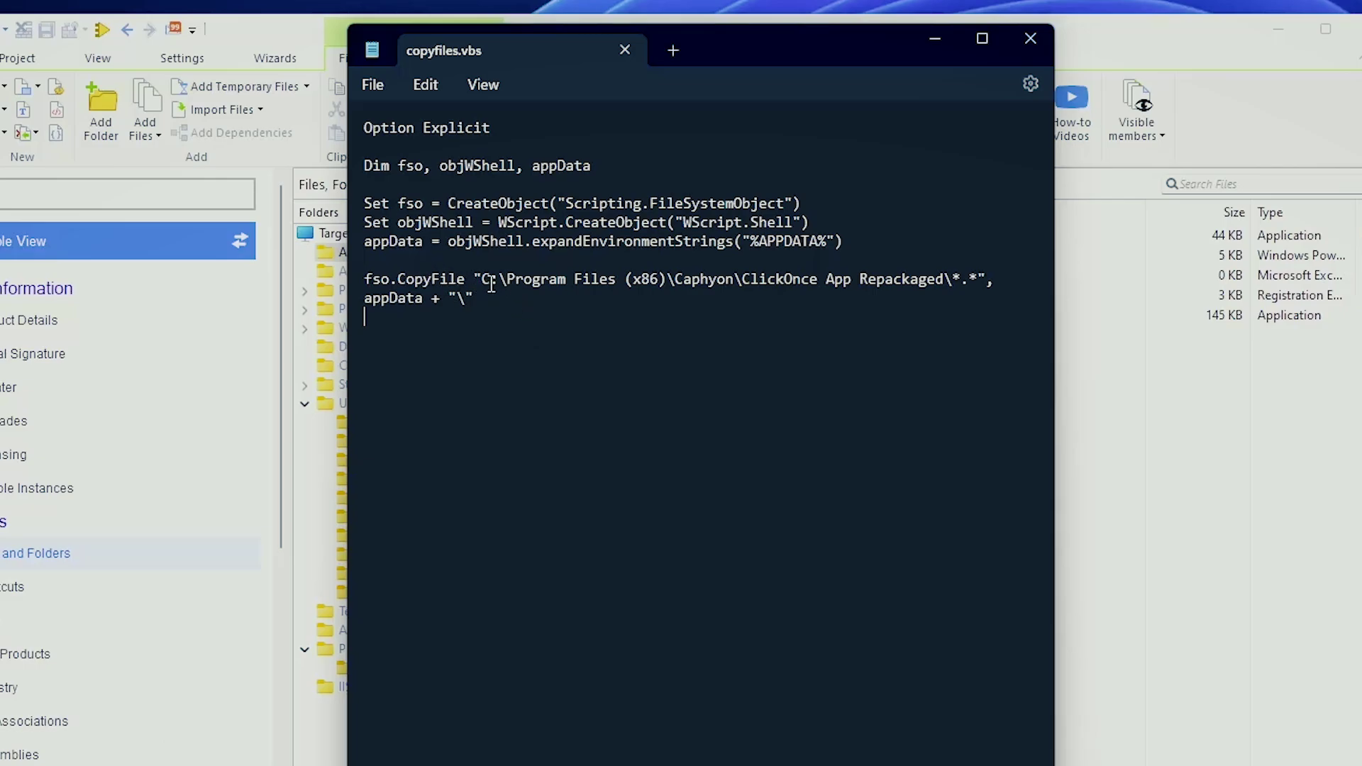
pyautogui.moveTo(489, 284); pyautogui.dragTo(790, 278)
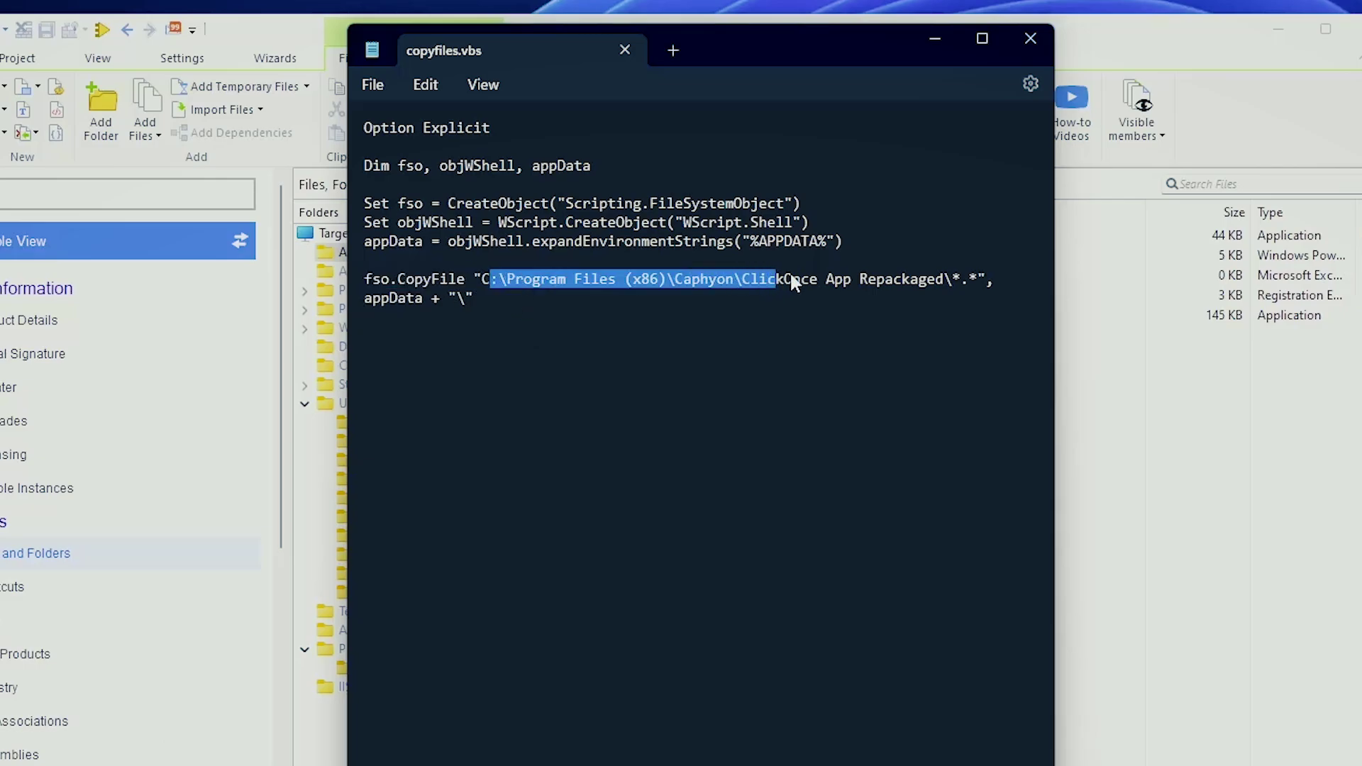
pyautogui.click(887, 278)
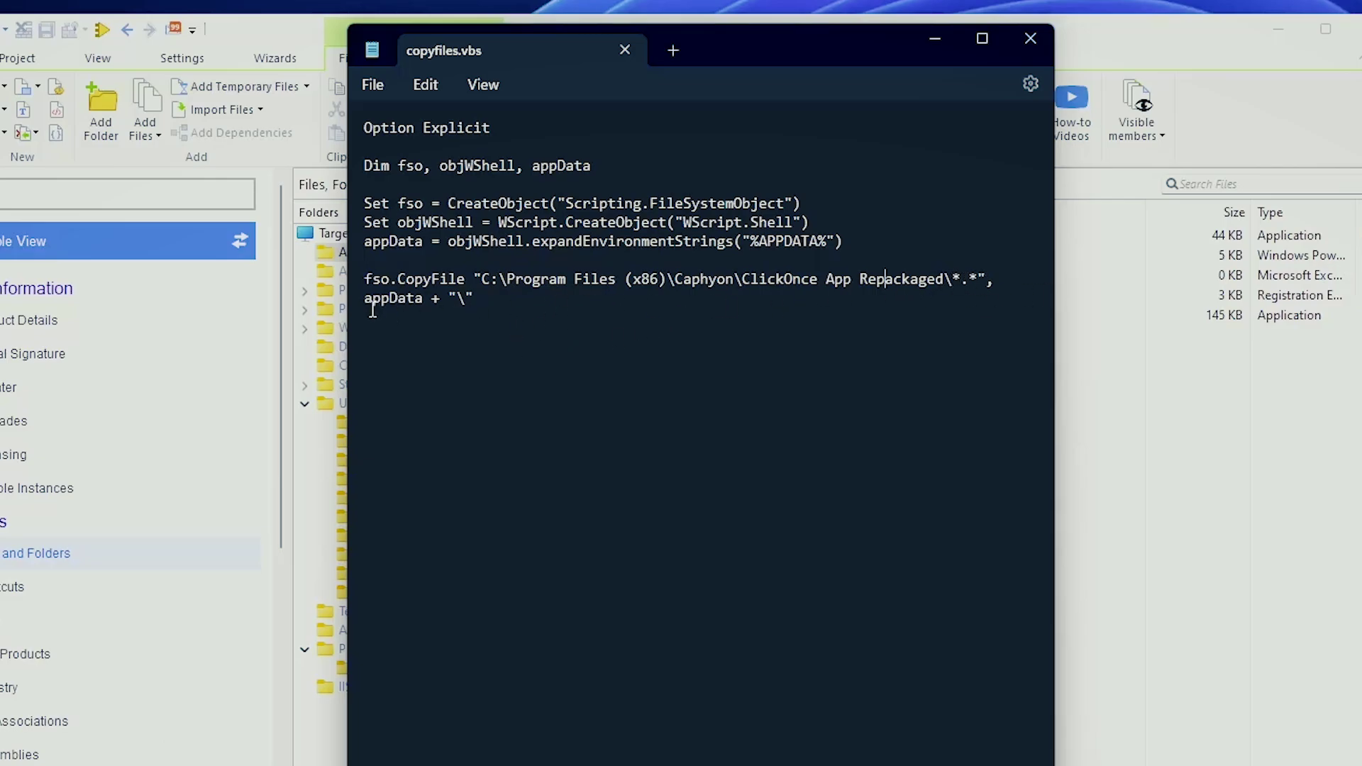
pyautogui.click(508, 297)
pyautogui.click(717, 243)
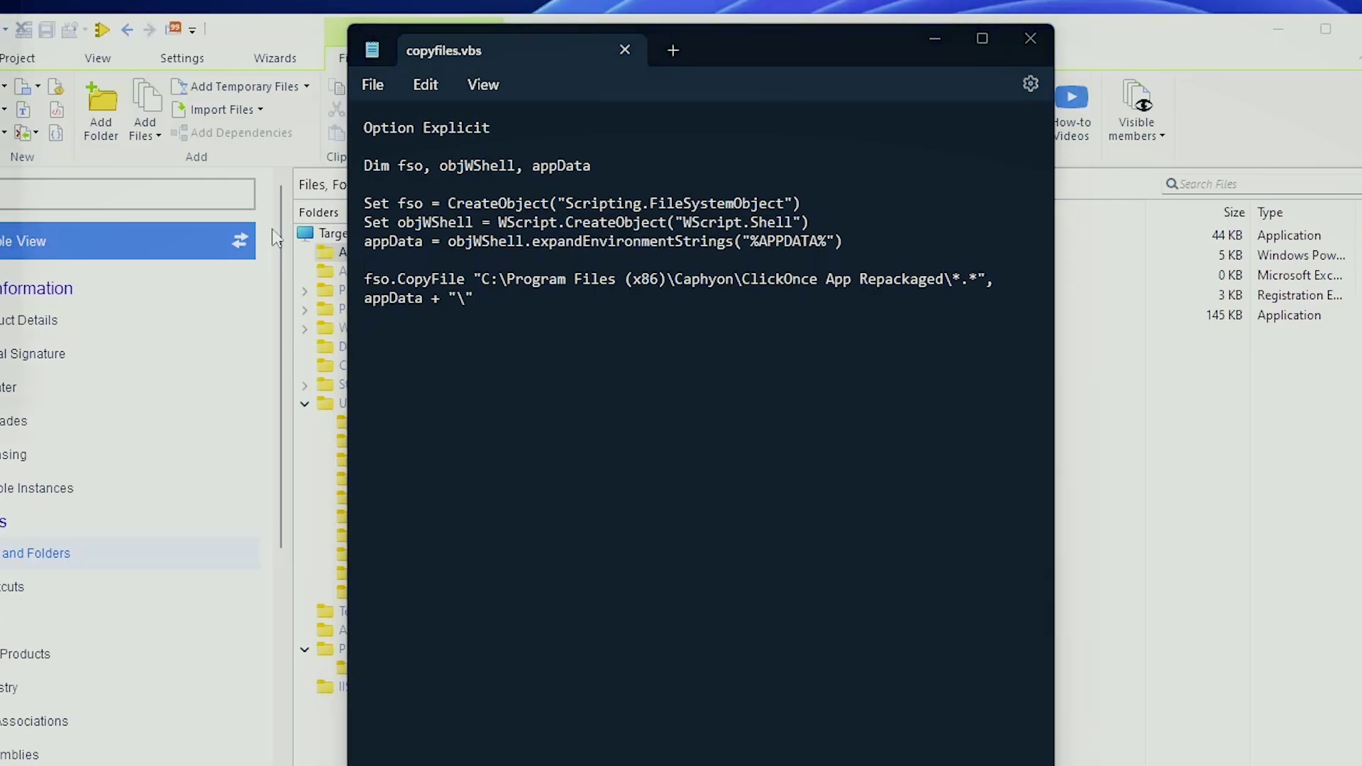
# Switch to Windows Terminal and open a Command Prompt session in it
pyautogui.moveTo(0, 0); pyautogui.dragTo(833, 270)
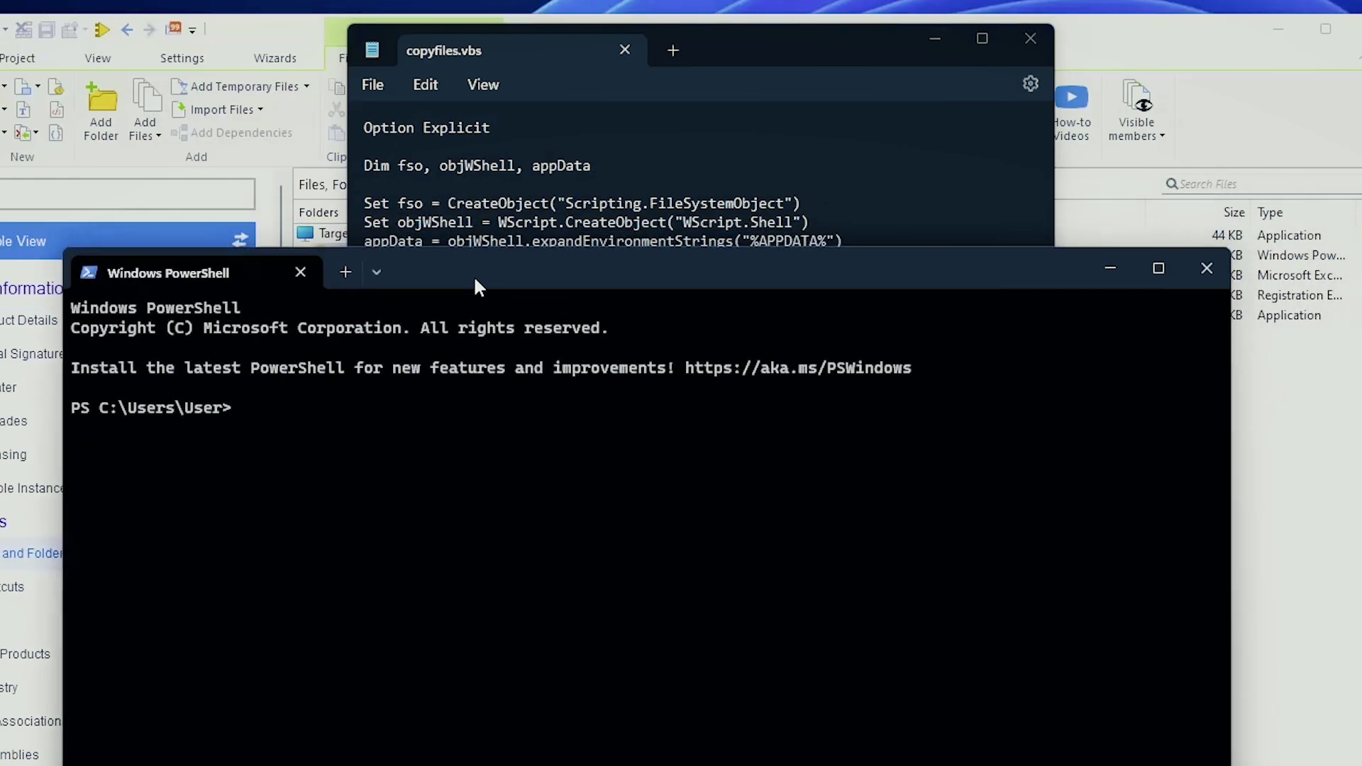
pyautogui.click(376, 273)
pyautogui.click(427, 333)
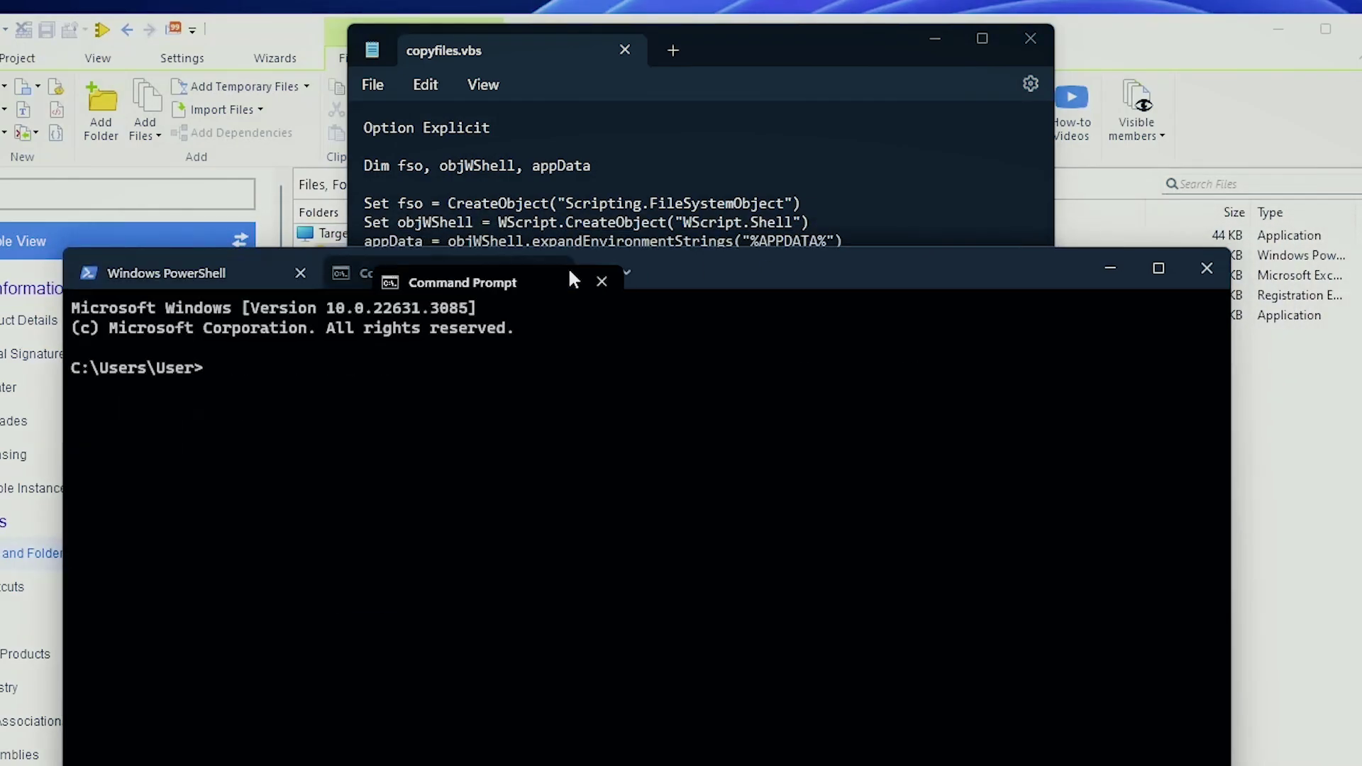
pyautogui.moveTo(751, 279); pyautogui.dragTo(793, 293)
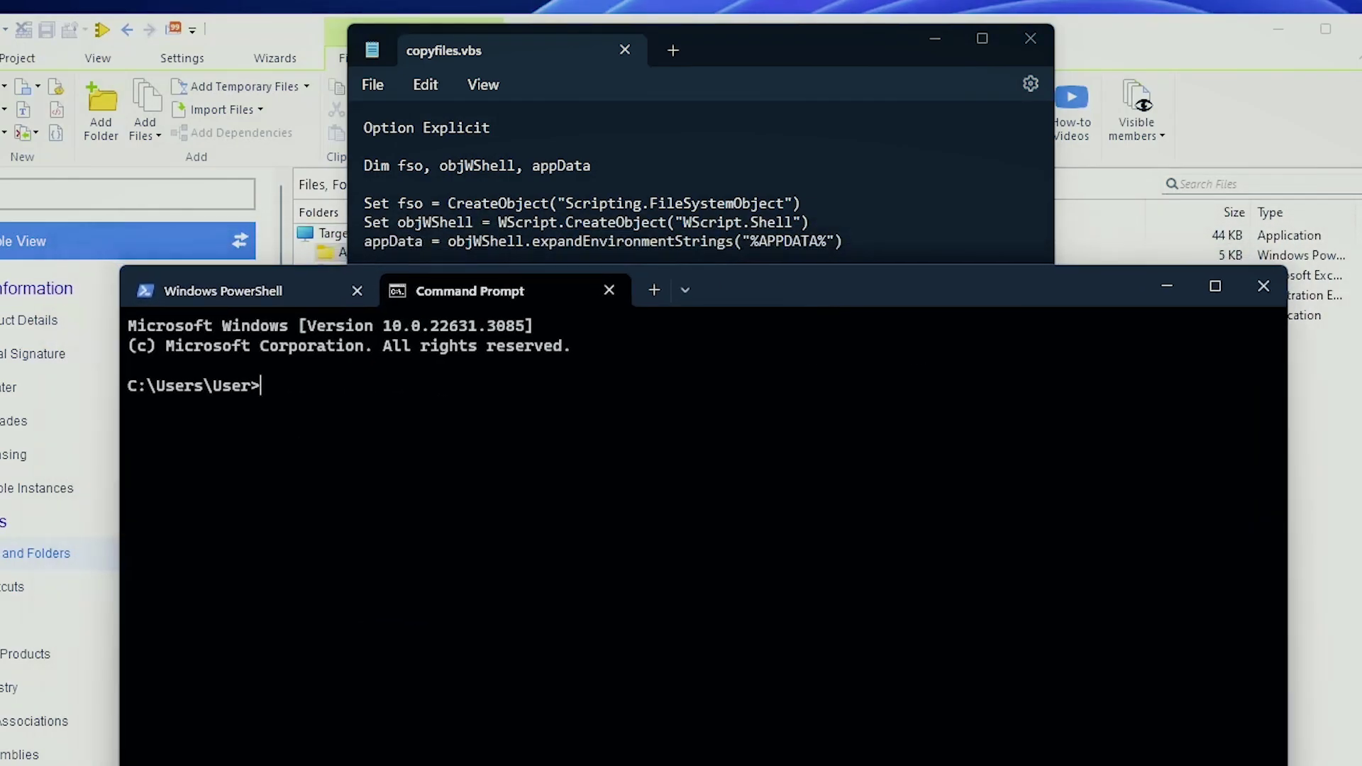
# List the environment variables with set and examine the APPDATA entry
pyautogui.write('set')
pyautogui.press('Return')
pyautogui.scroll(15, 704, 539)
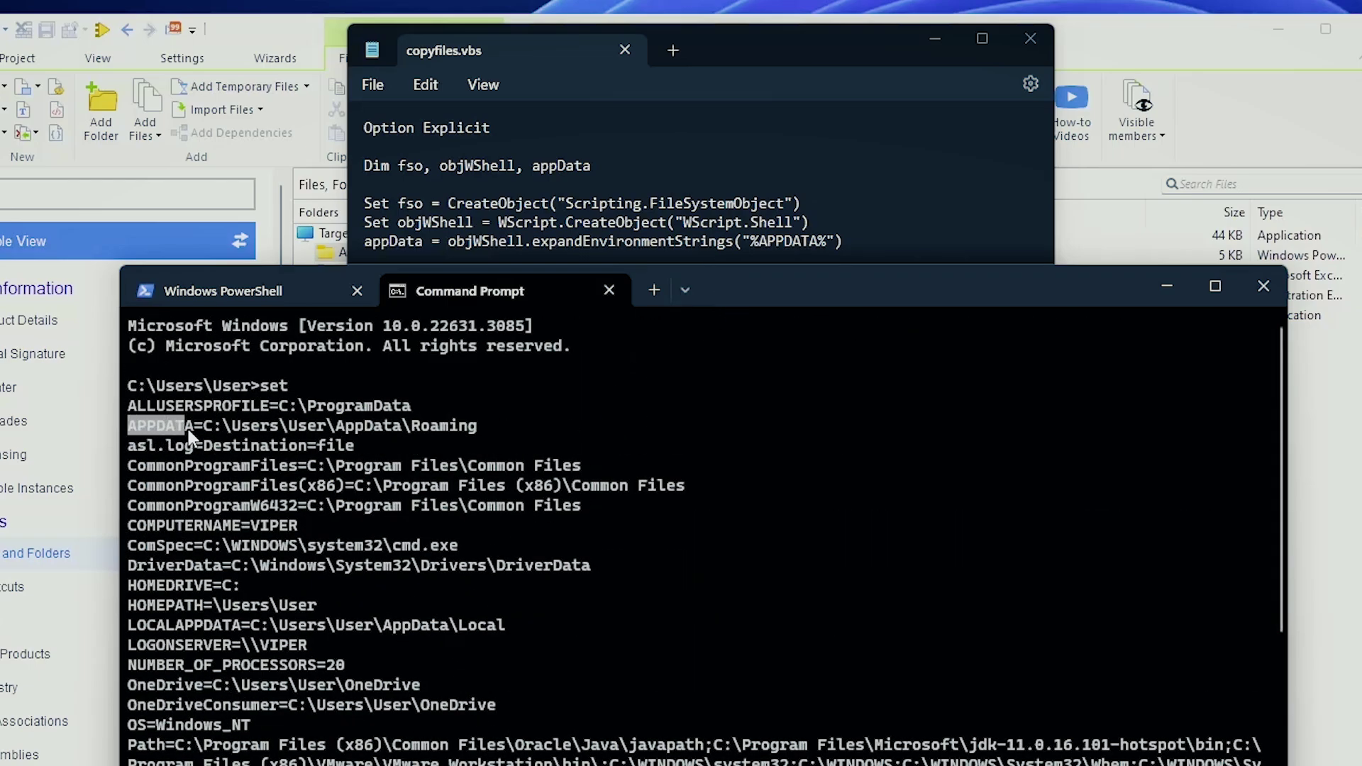
pyautogui.moveTo(189, 429); pyautogui.dragTo(489, 423)
pyautogui.hotkey('ctrl', 'c')
pyautogui.hotkey('ctrl', 'c')
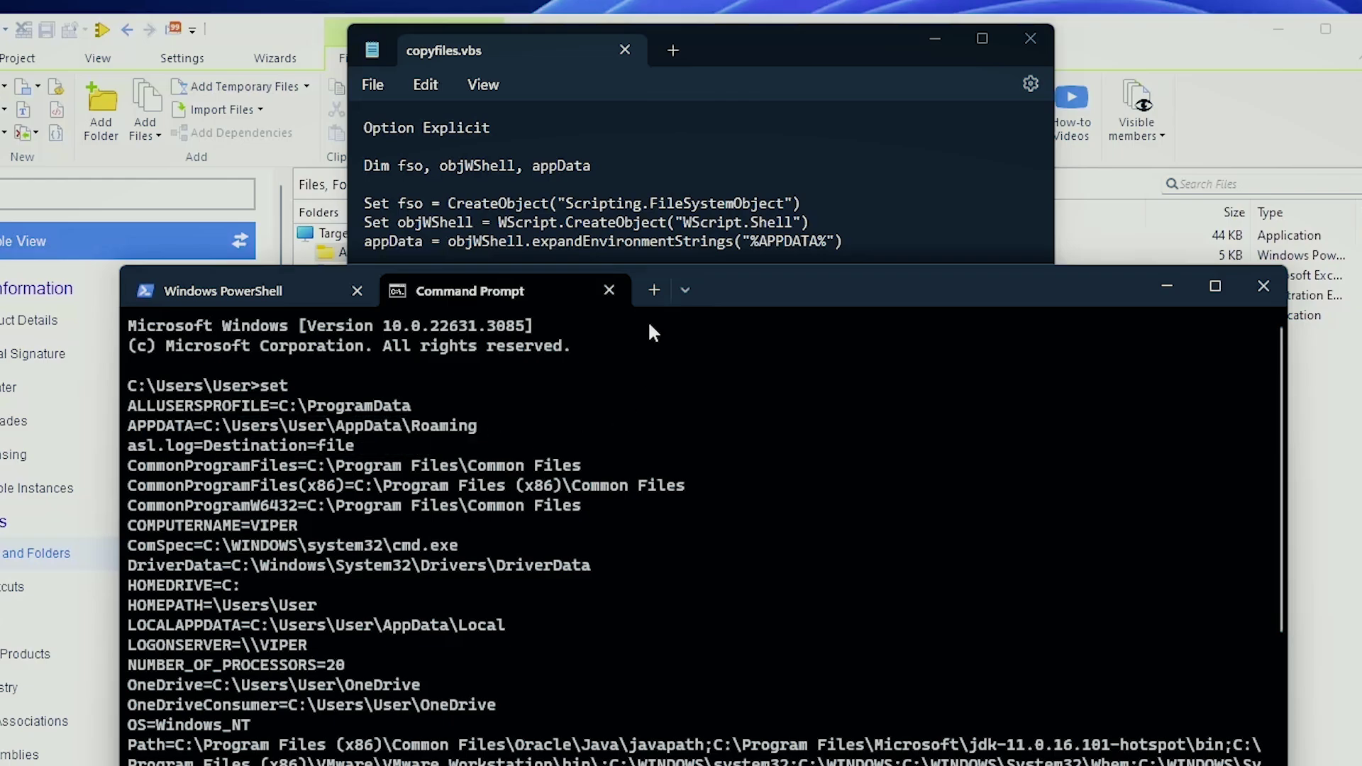
# Examine the copyfiles.vbs line that expands %APPDATA% into appData, and return to Advanced Installer
pyautogui.click(674, 228)
pyautogui.moveTo(843, 242); pyautogui.dragTo(621, 242)
pyautogui.click(364, 243)
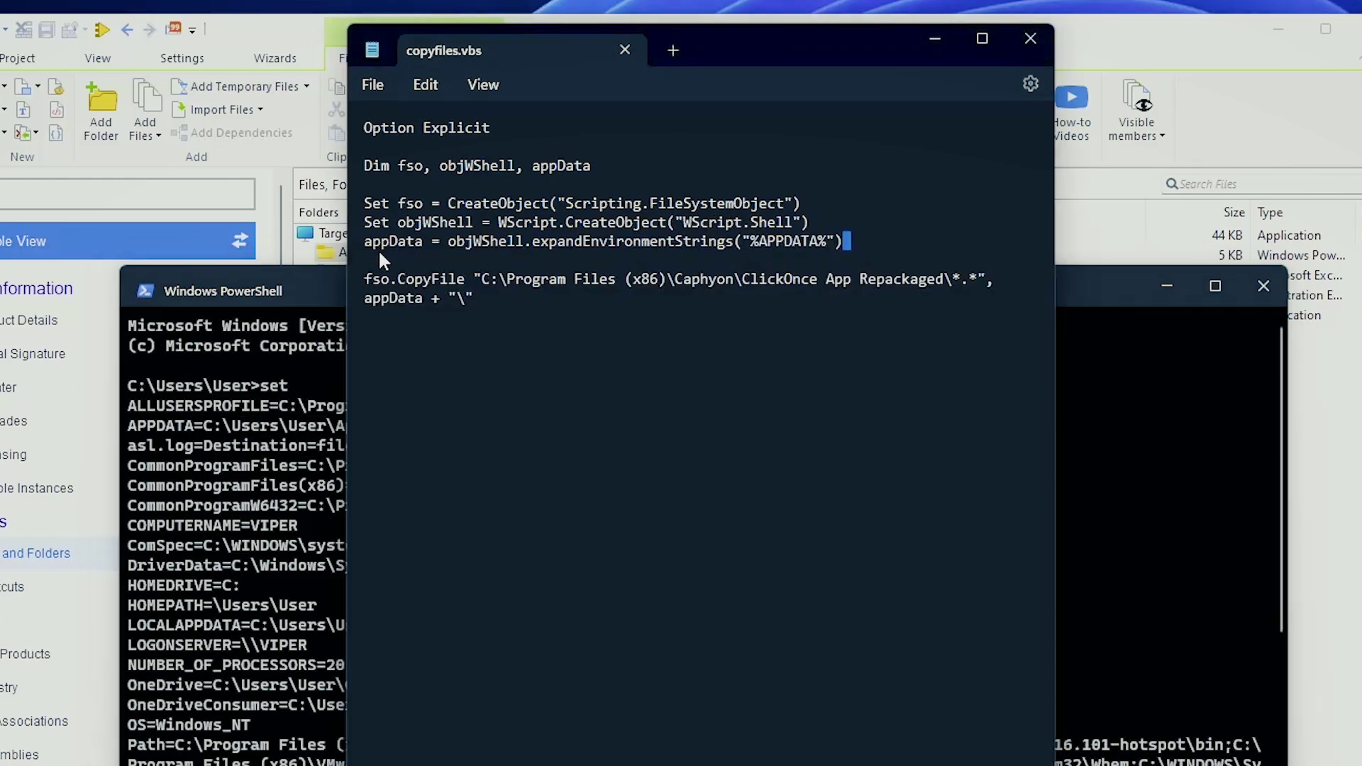
pyautogui.hotkey('shift', 'End')
pyautogui.click(514, 338)
pyautogui.click(1181, 91)
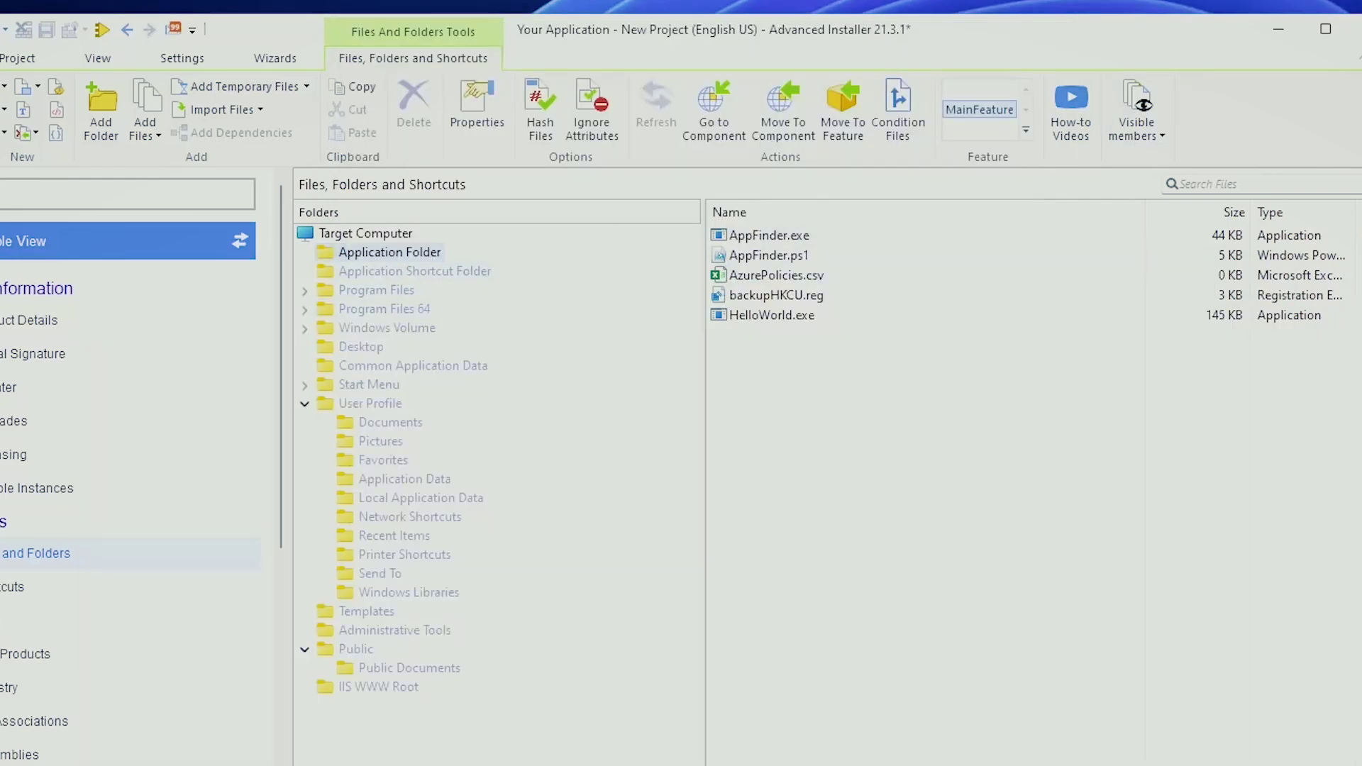
# Add a Launch attached file custom action that runs copyfiles.vbs from the Desktop
pyautogui.hotkey('alt', 'Tab')
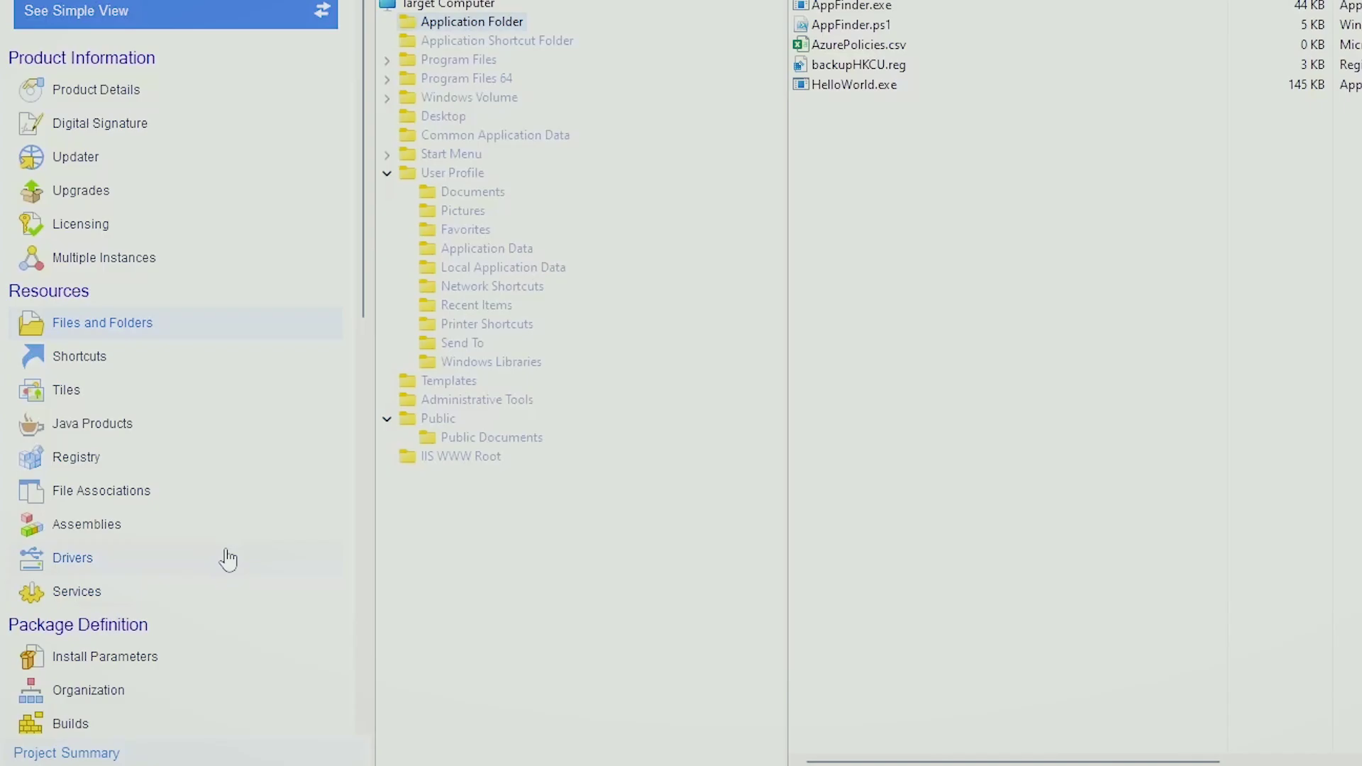
pyautogui.scroll(-10, 213, 550)
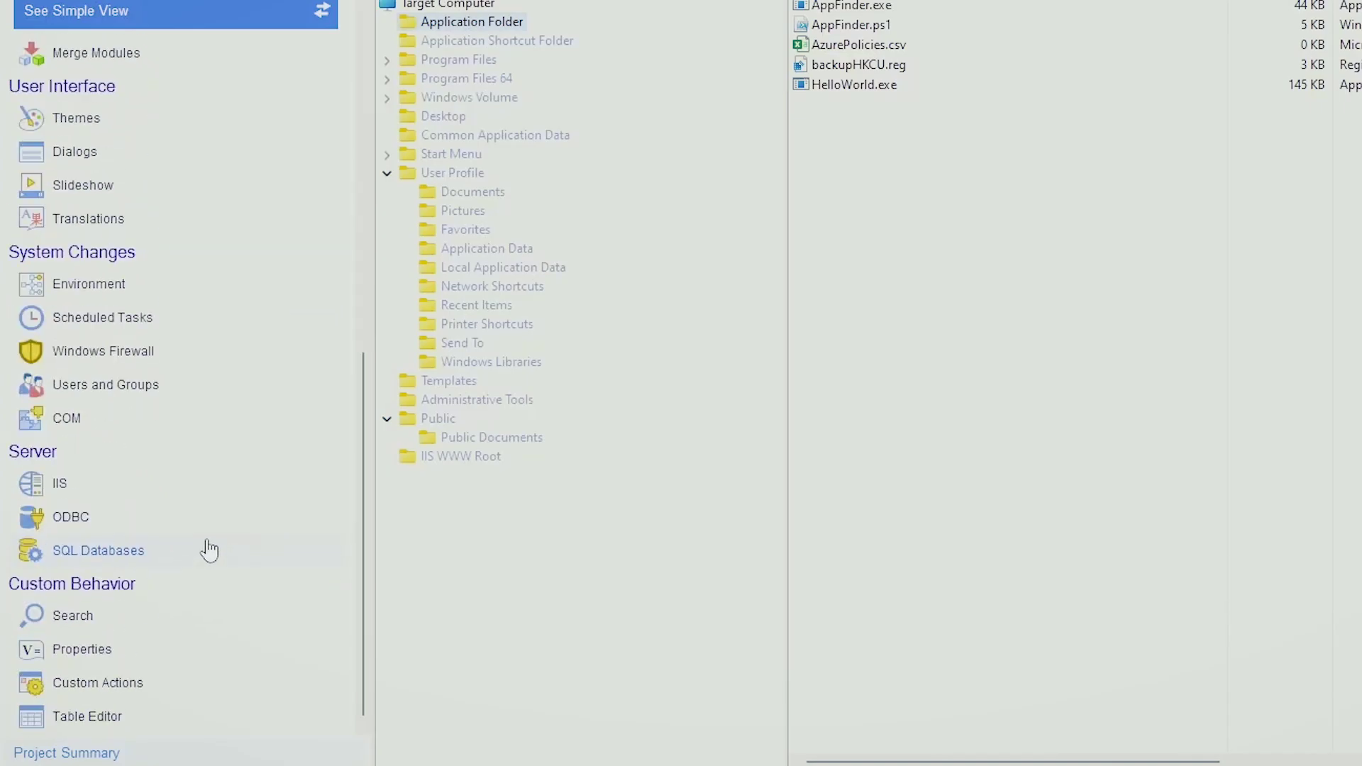
pyautogui.click(98, 726)
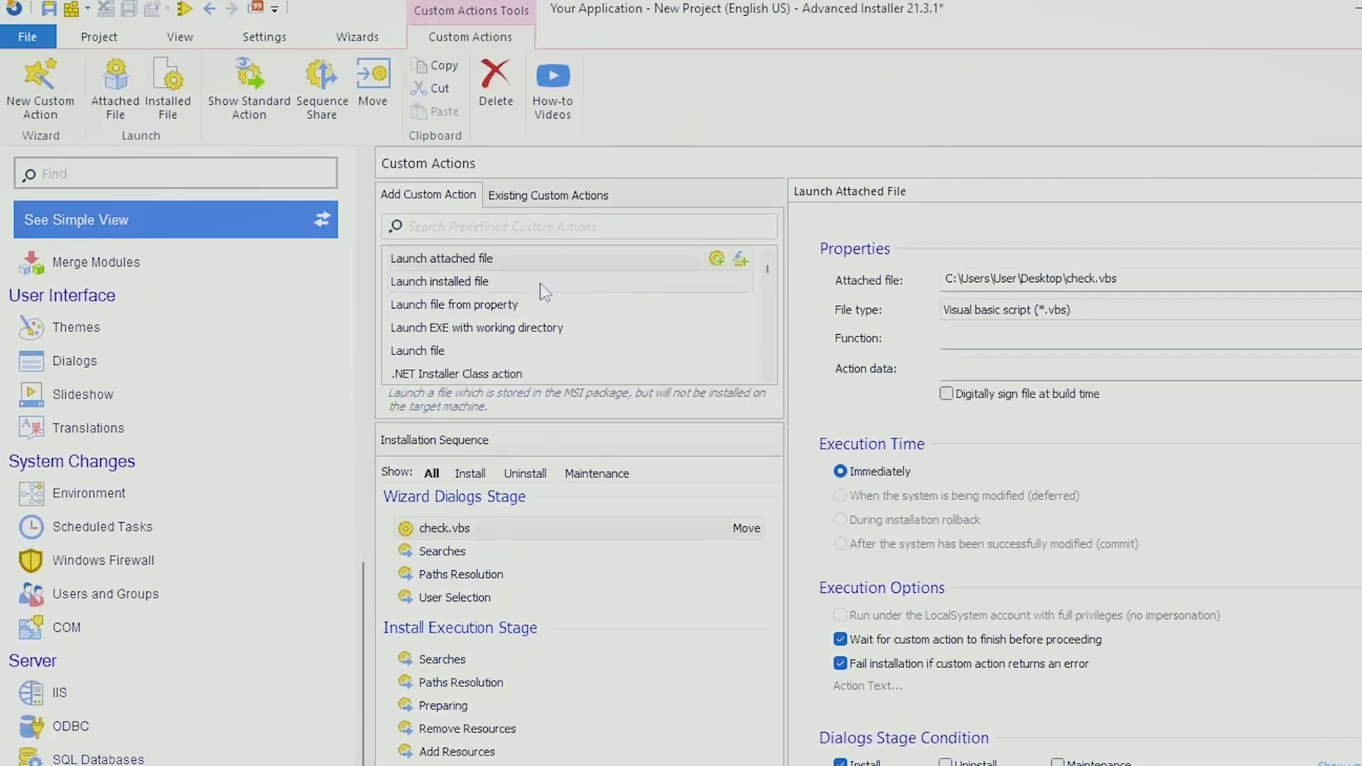
pyautogui.doubleClick(552, 258)
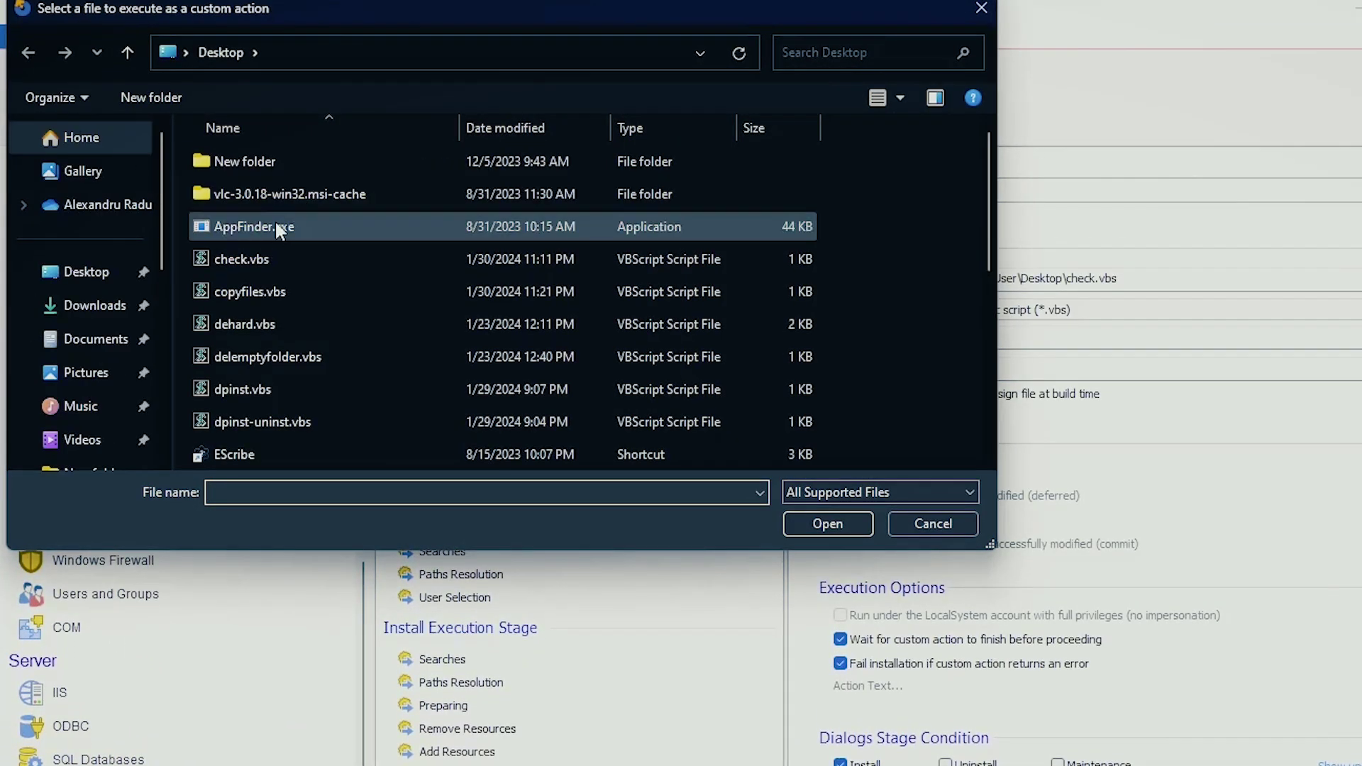
pyautogui.doubleClick(271, 295)
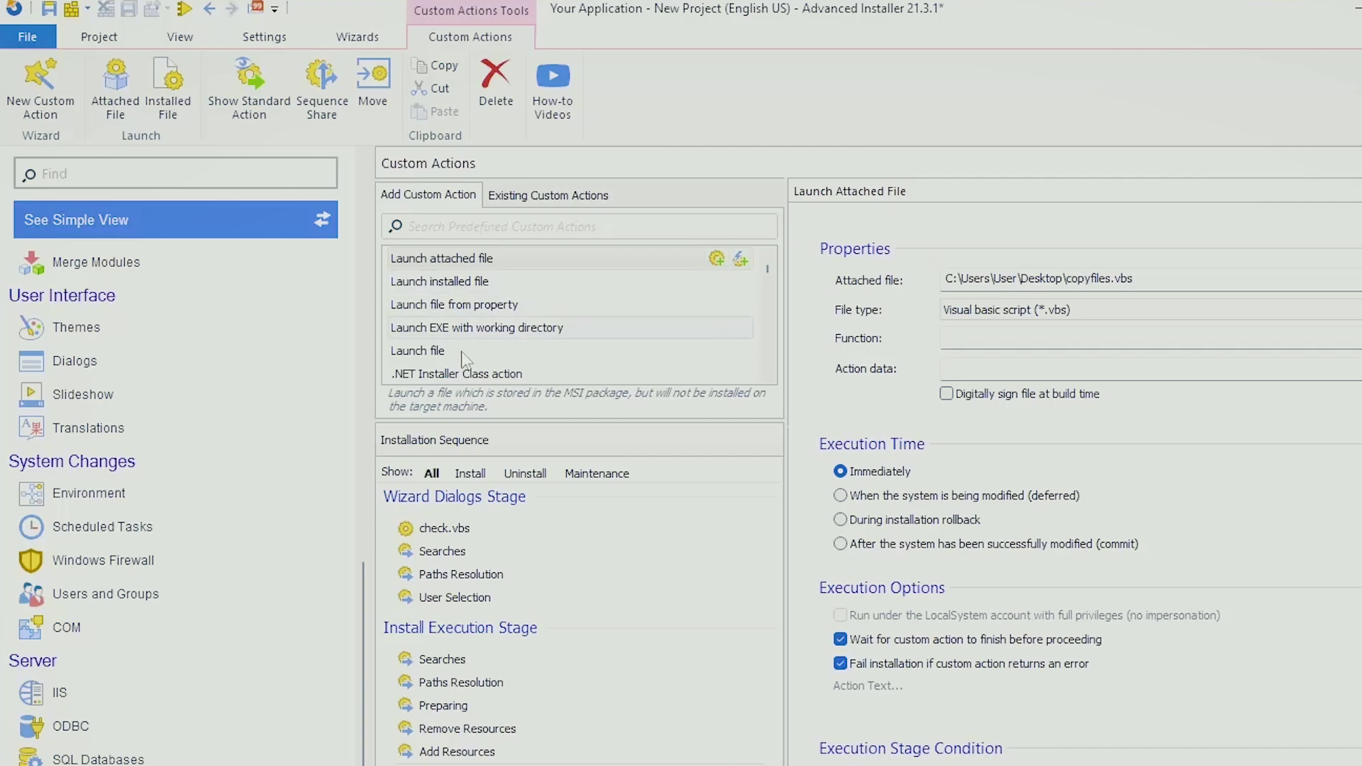
# Create an Active Setup command with ID [ProductCode], stub path msiexec /fou [ProductCode] /qb and version [ProductVersion]
pyautogui.scroll(10, 291, 554)
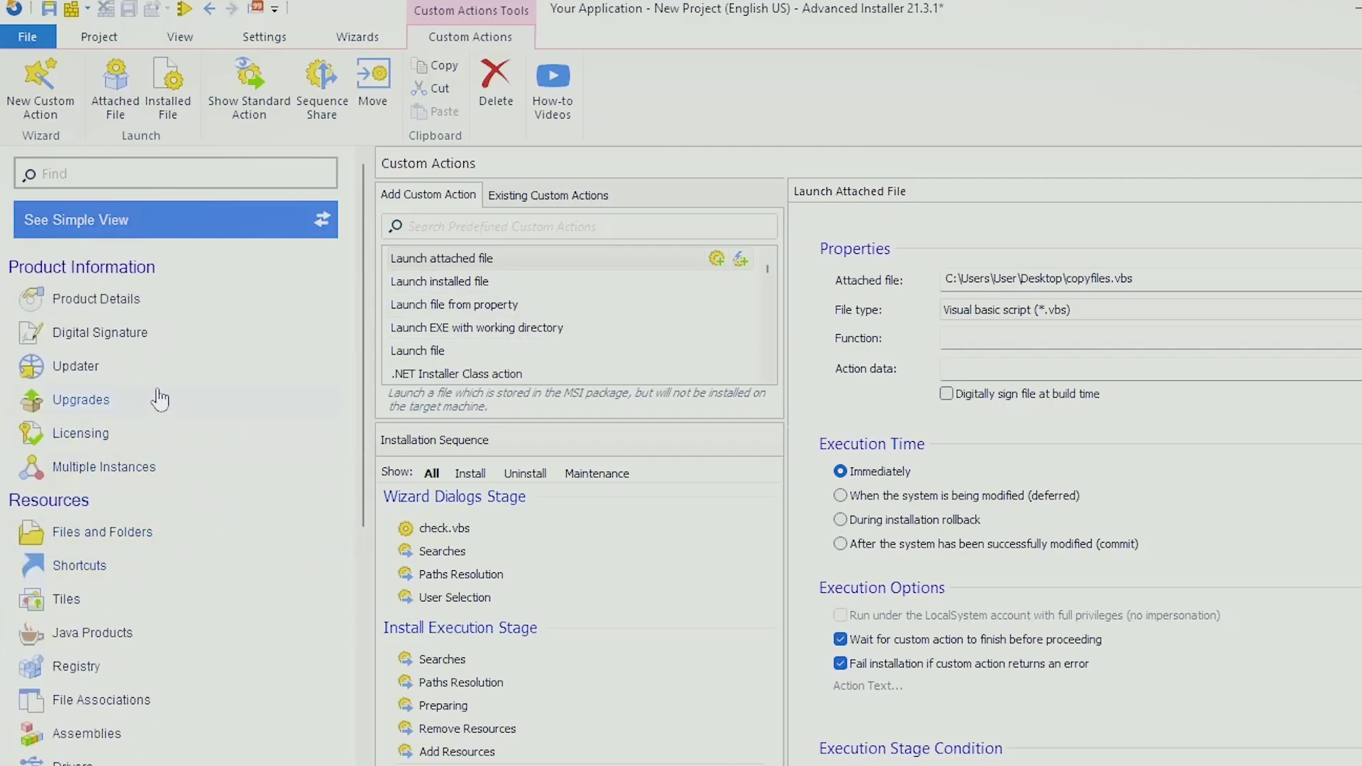
pyautogui.click(150, 301)
pyautogui.click(765, 199)
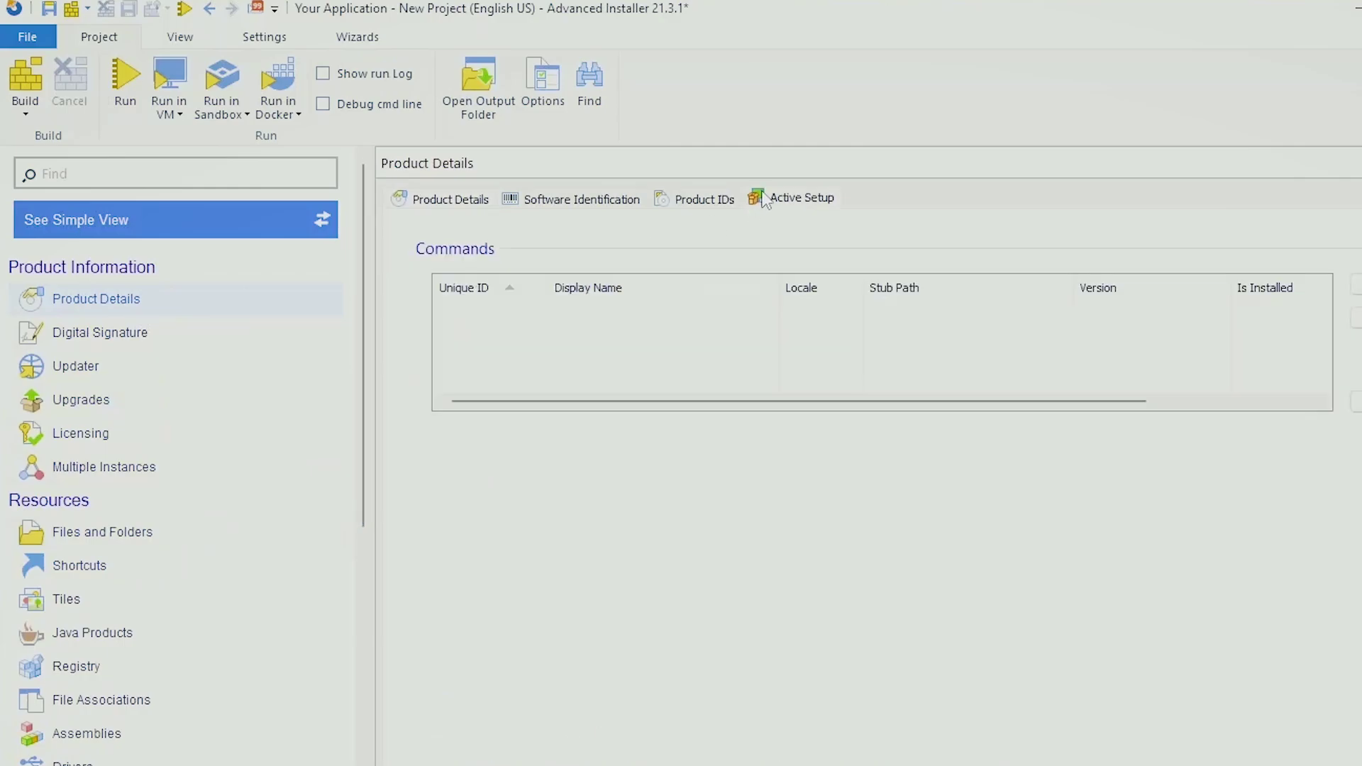
pyautogui.click(1354, 284)
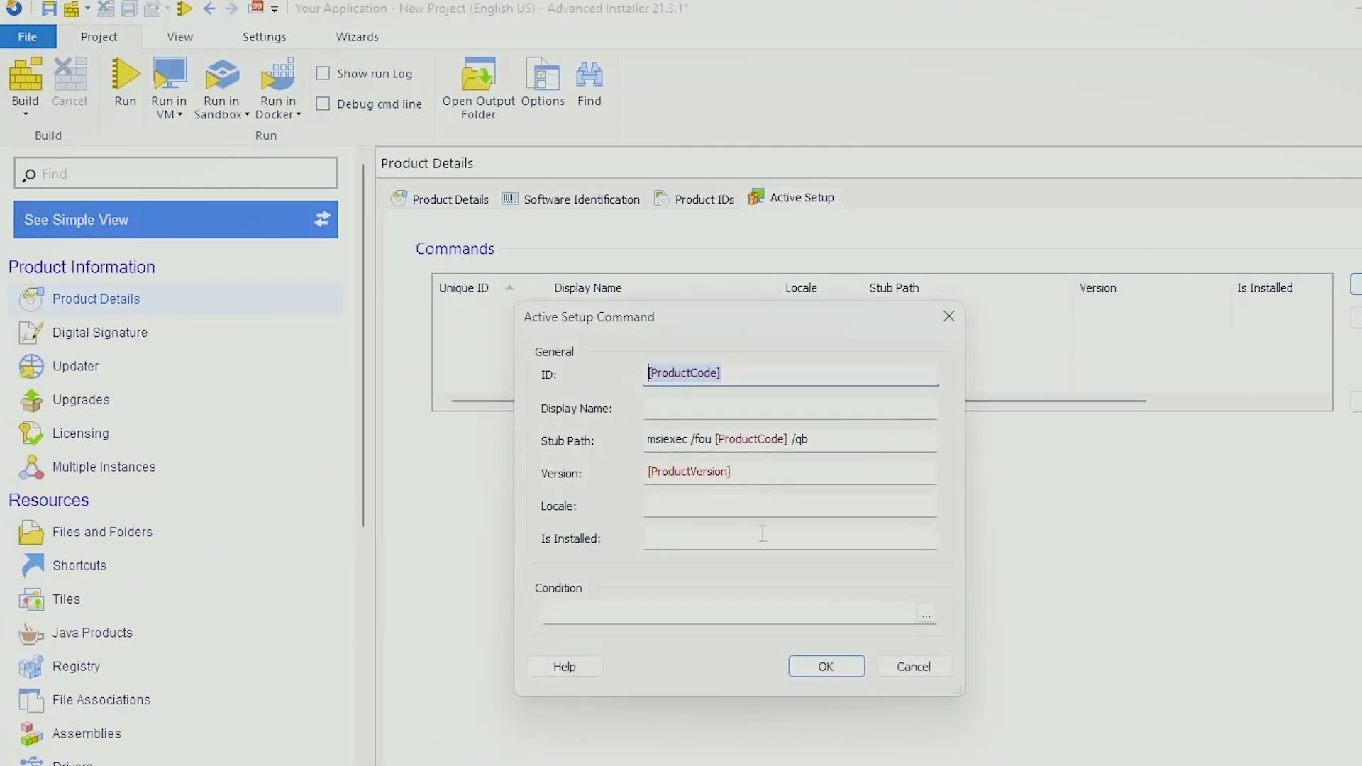
pyautogui.click(847, 671)
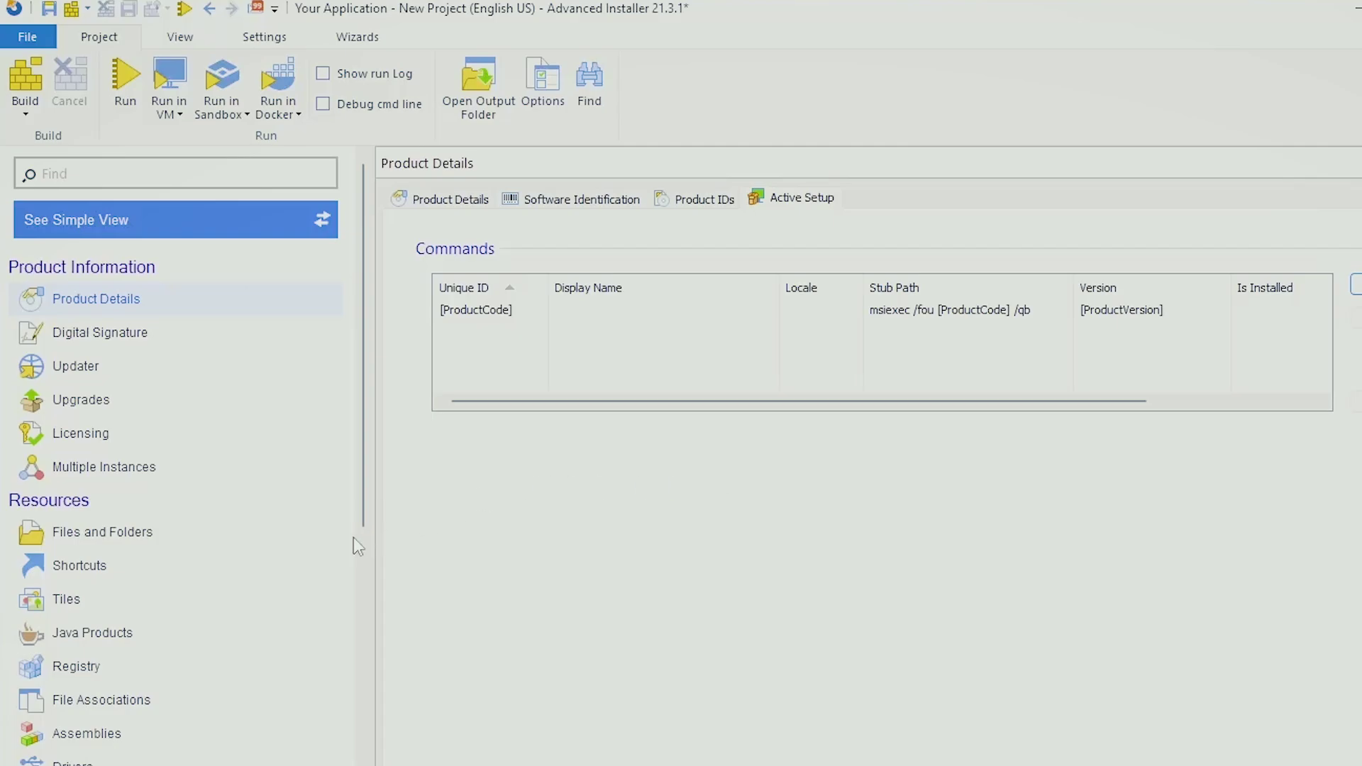
# Review the Application Folder files, the install parameters and the Active Setup command
pyautogui.click(106, 533)
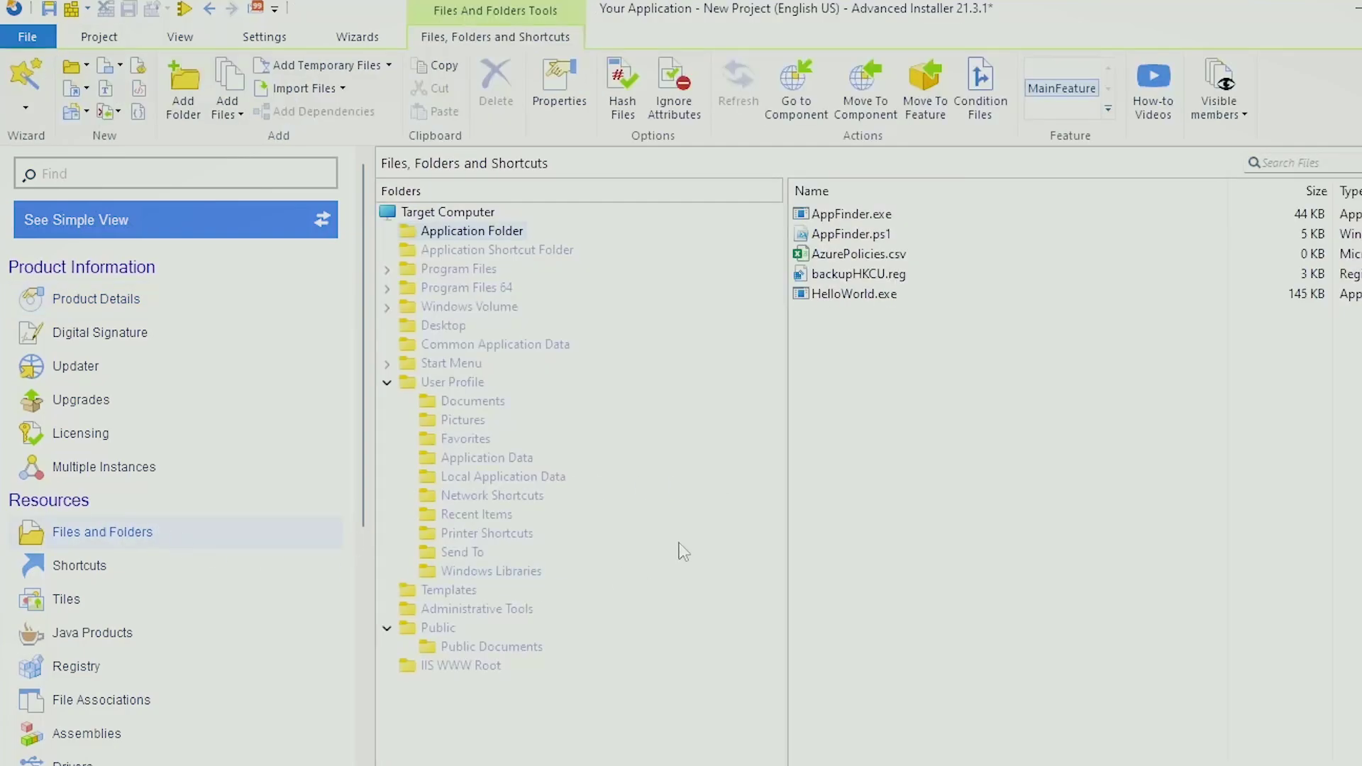
pyautogui.click(520, 461)
pyautogui.click(490, 231)
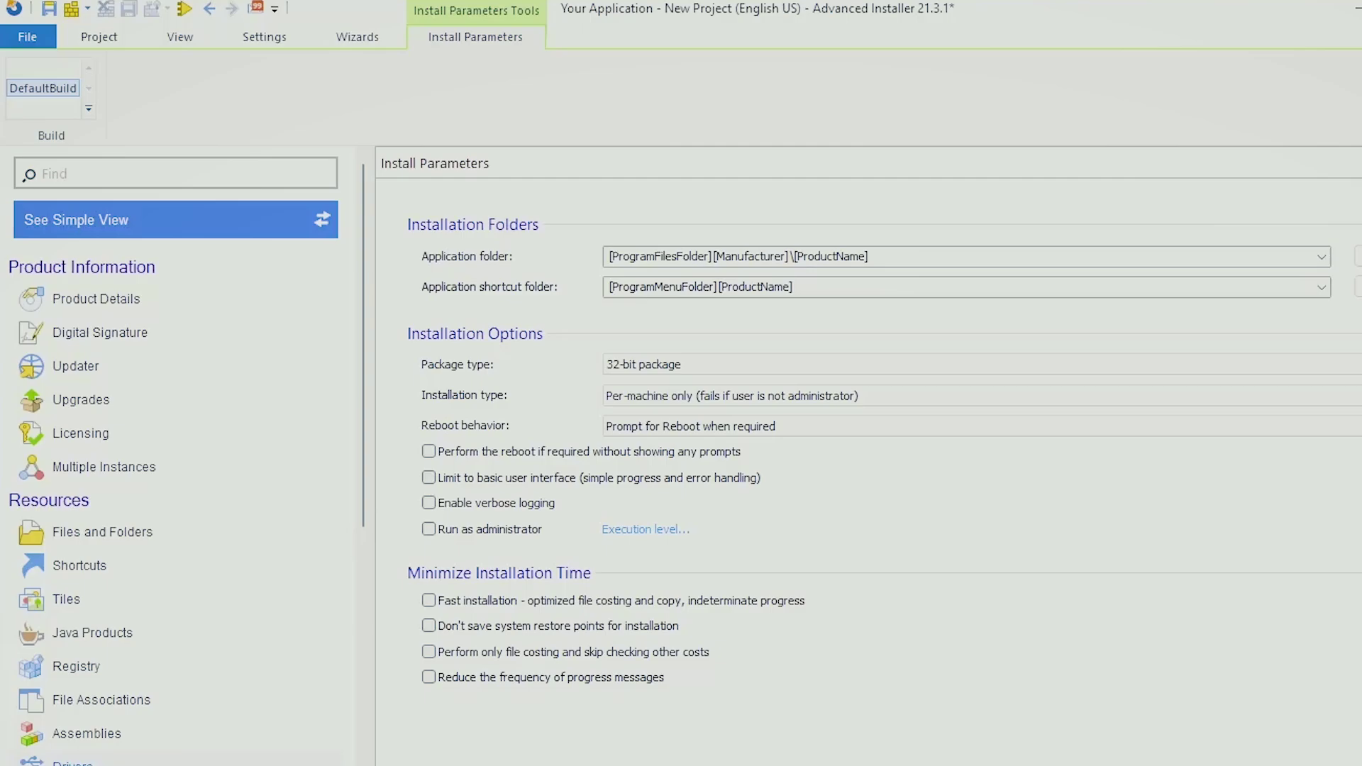
pyautogui.click(152, 310)
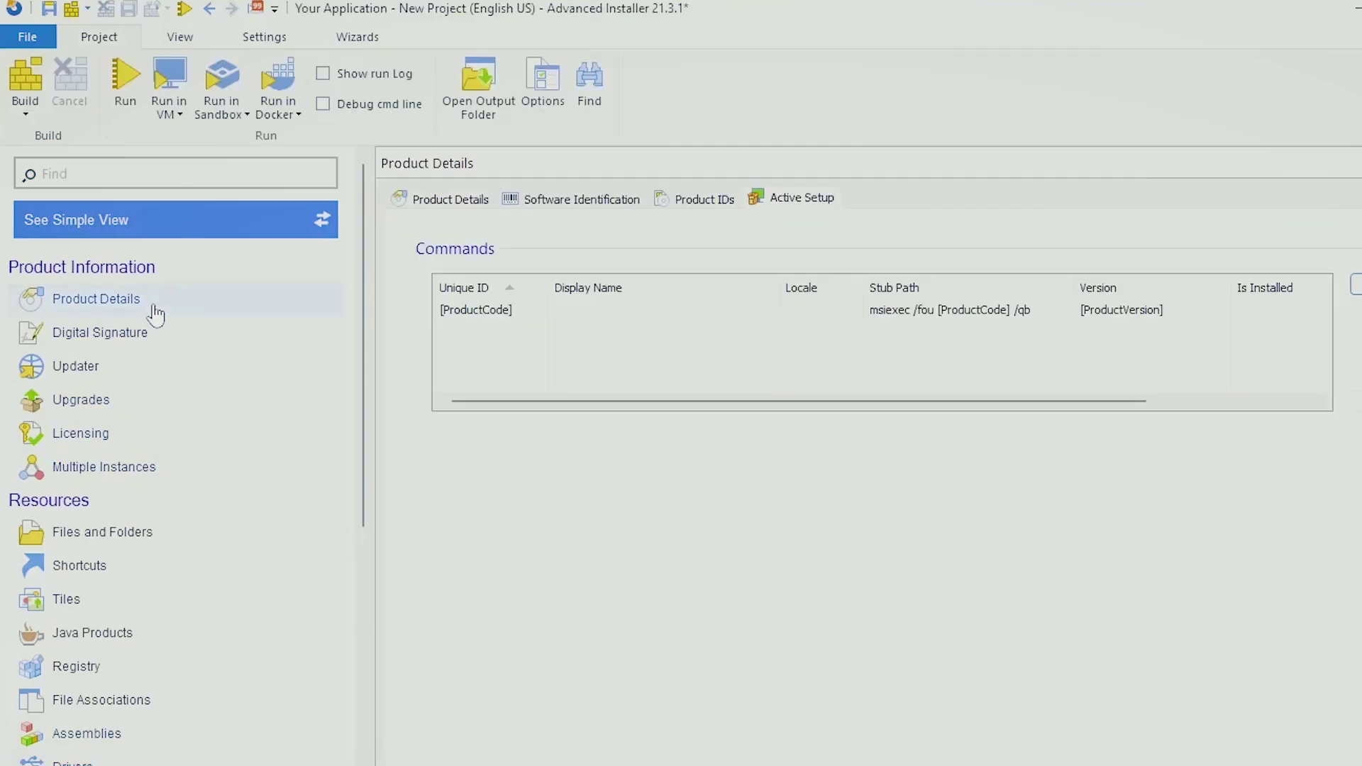
pyautogui.click(513, 308)
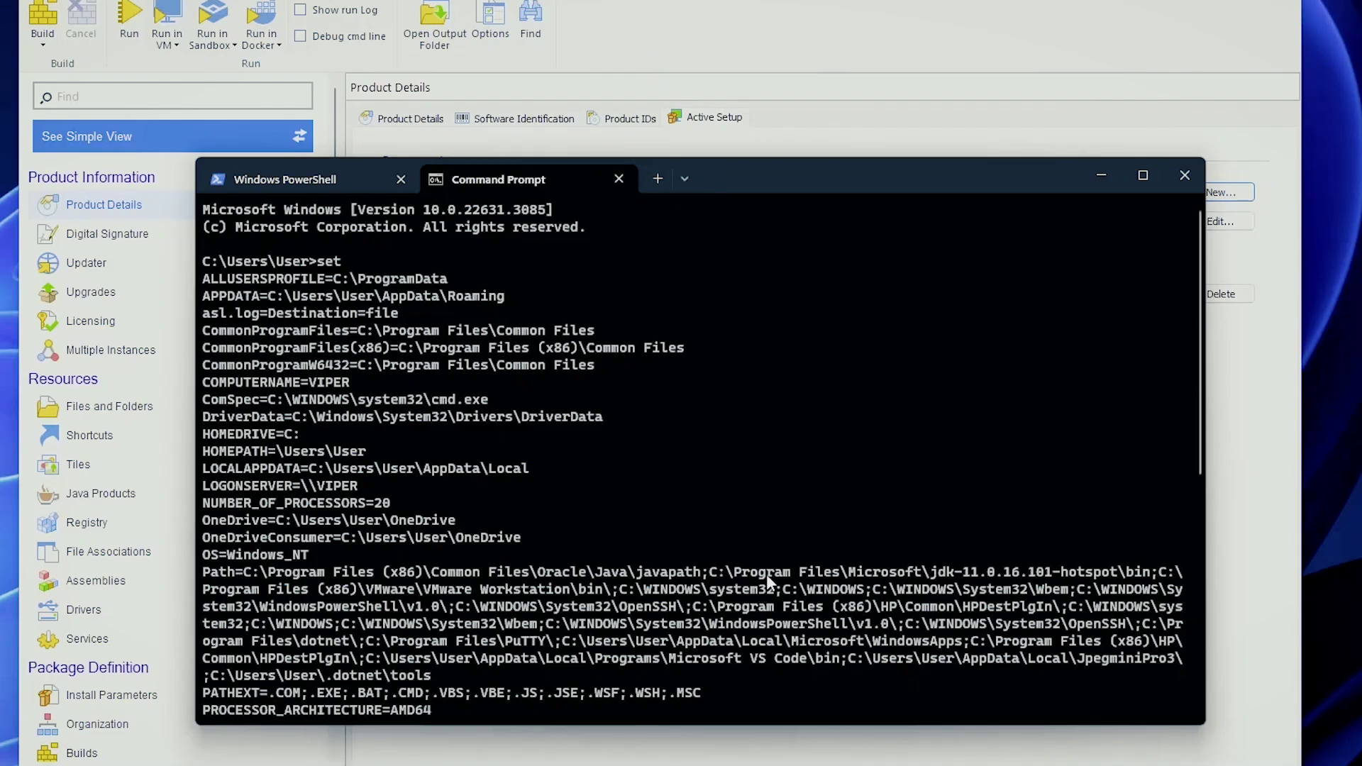
# Run msiexec /? in the Command Prompt and find the repair options in the Windows Installer help
pyautogui.write('msiexec ')
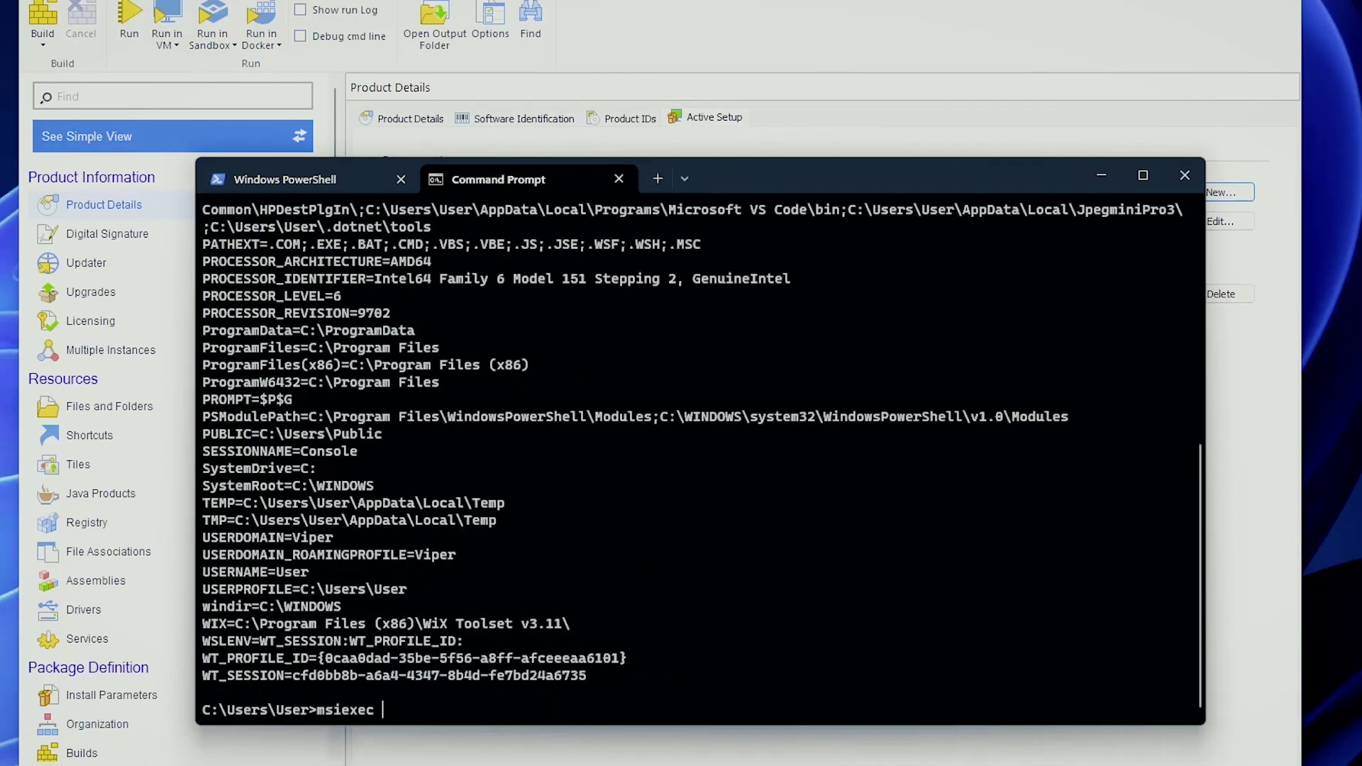
pyautogui.write('/?')
pyautogui.press('Return')
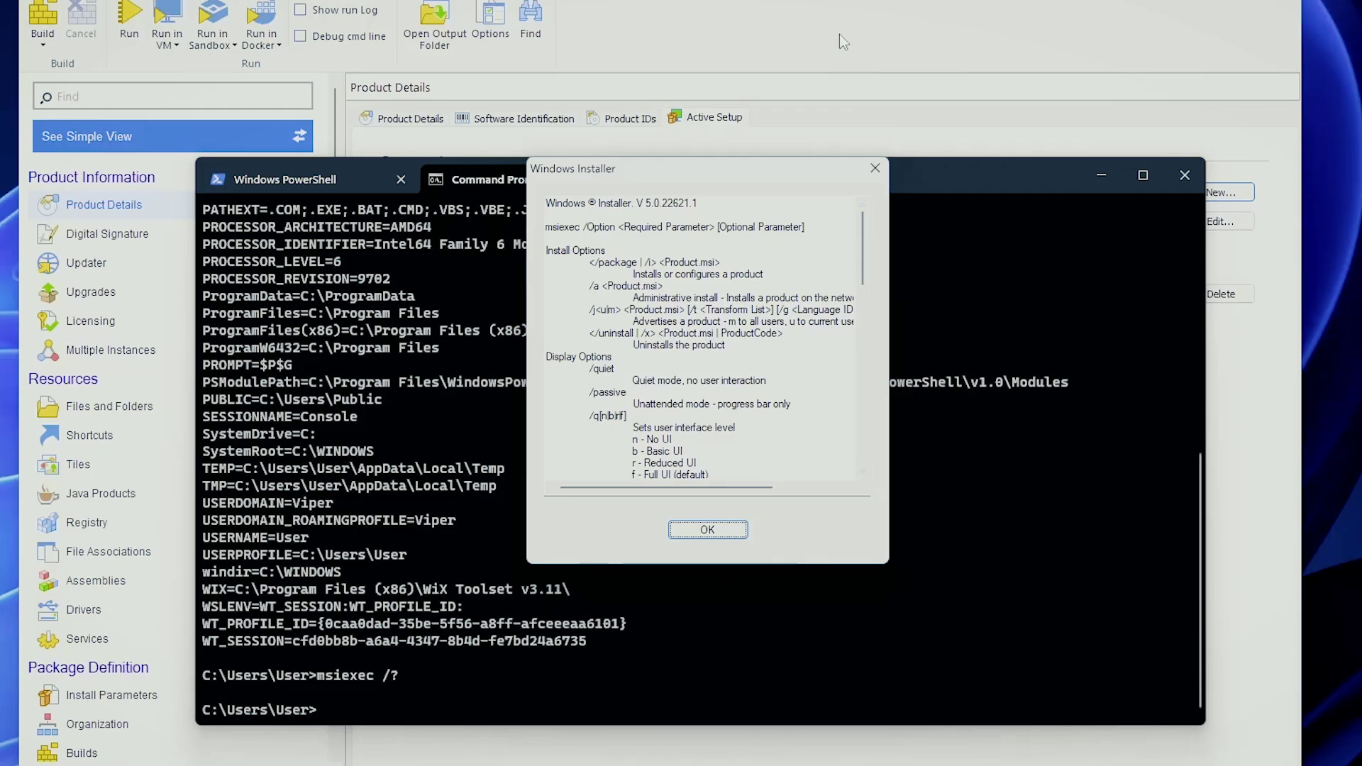
pyautogui.moveTo(745, 167); pyautogui.dragTo(719, 199)
pyautogui.scroll(-3, 658, 349)
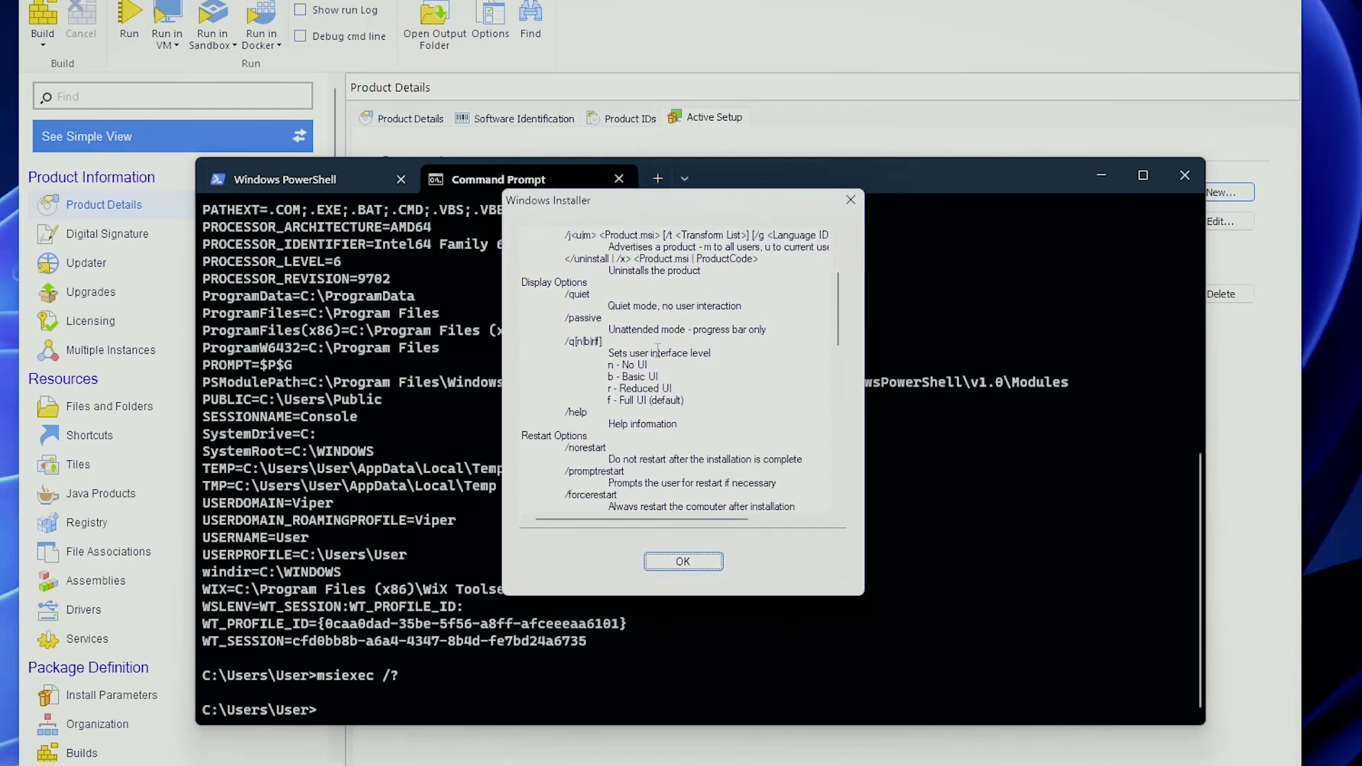
pyautogui.scroll(-10, 657, 349)
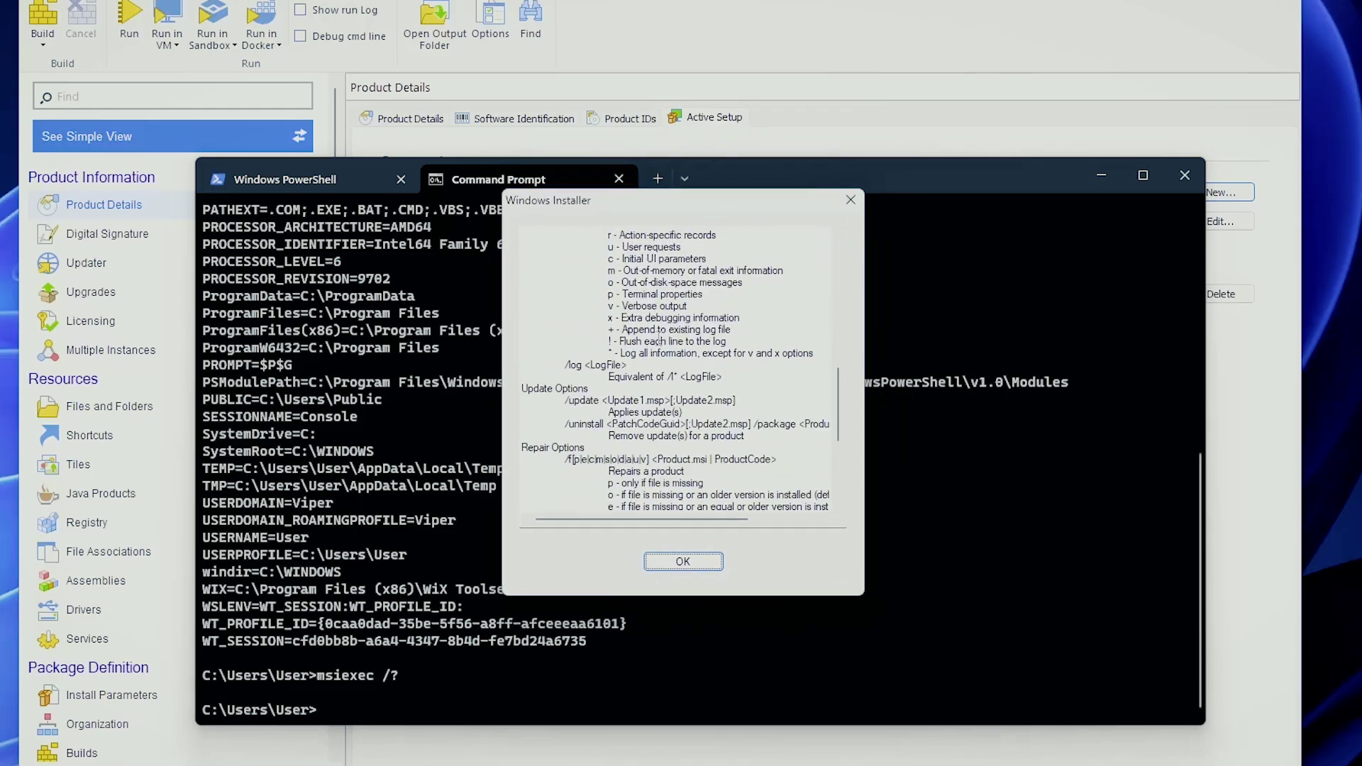
pyautogui.scroll(-5, 657, 342)
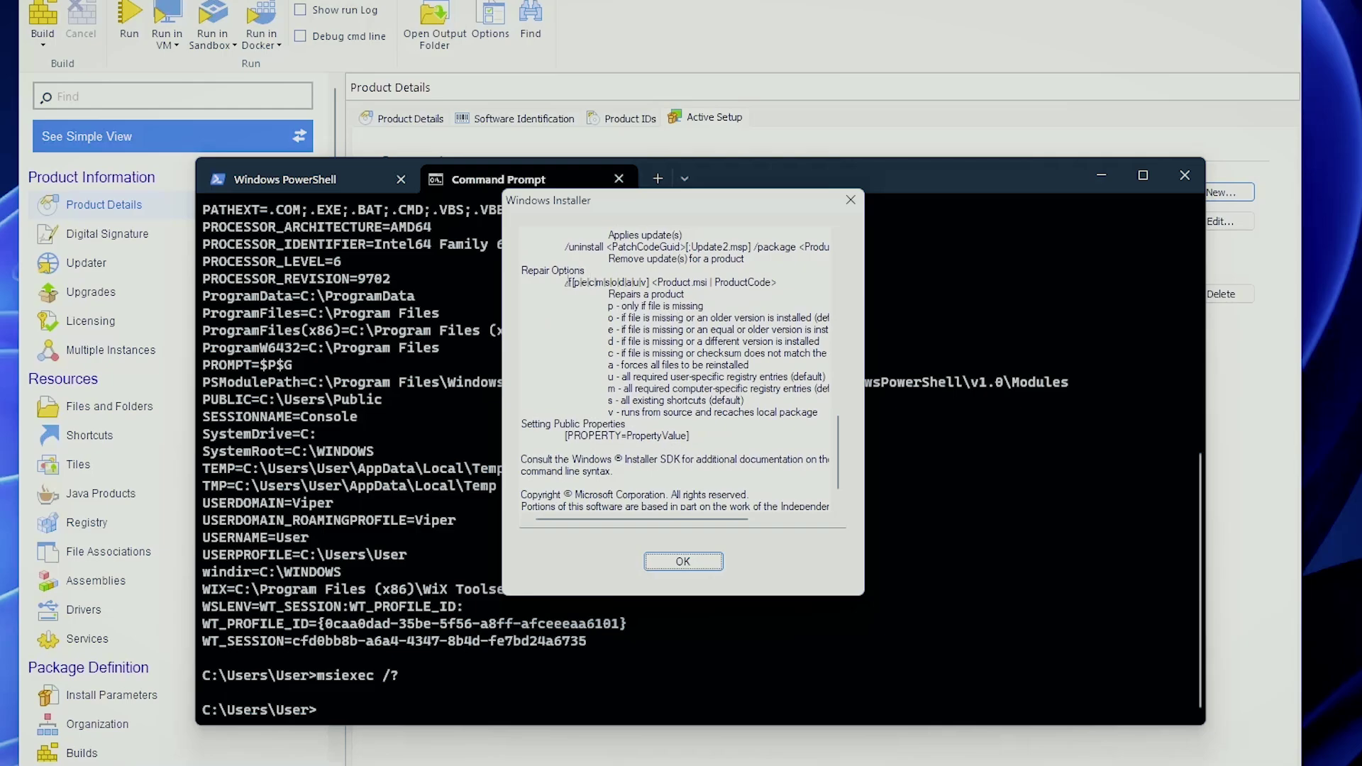
# Examine the /f repair switches for older file versions, user registry entries and shortcuts, then close the help and return to Advanced Installer
pyautogui.click(568, 282)
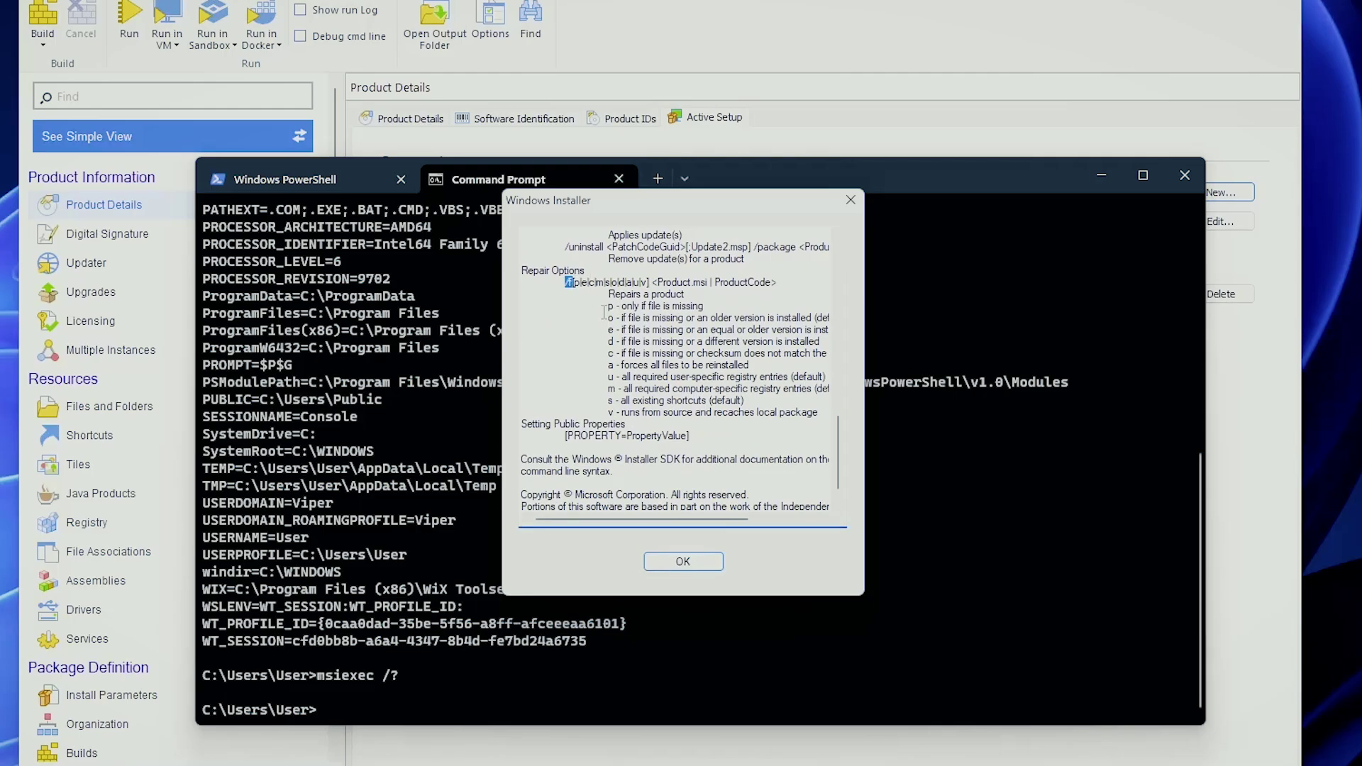
pyautogui.moveTo(608, 318); pyautogui.dragTo(769, 322)
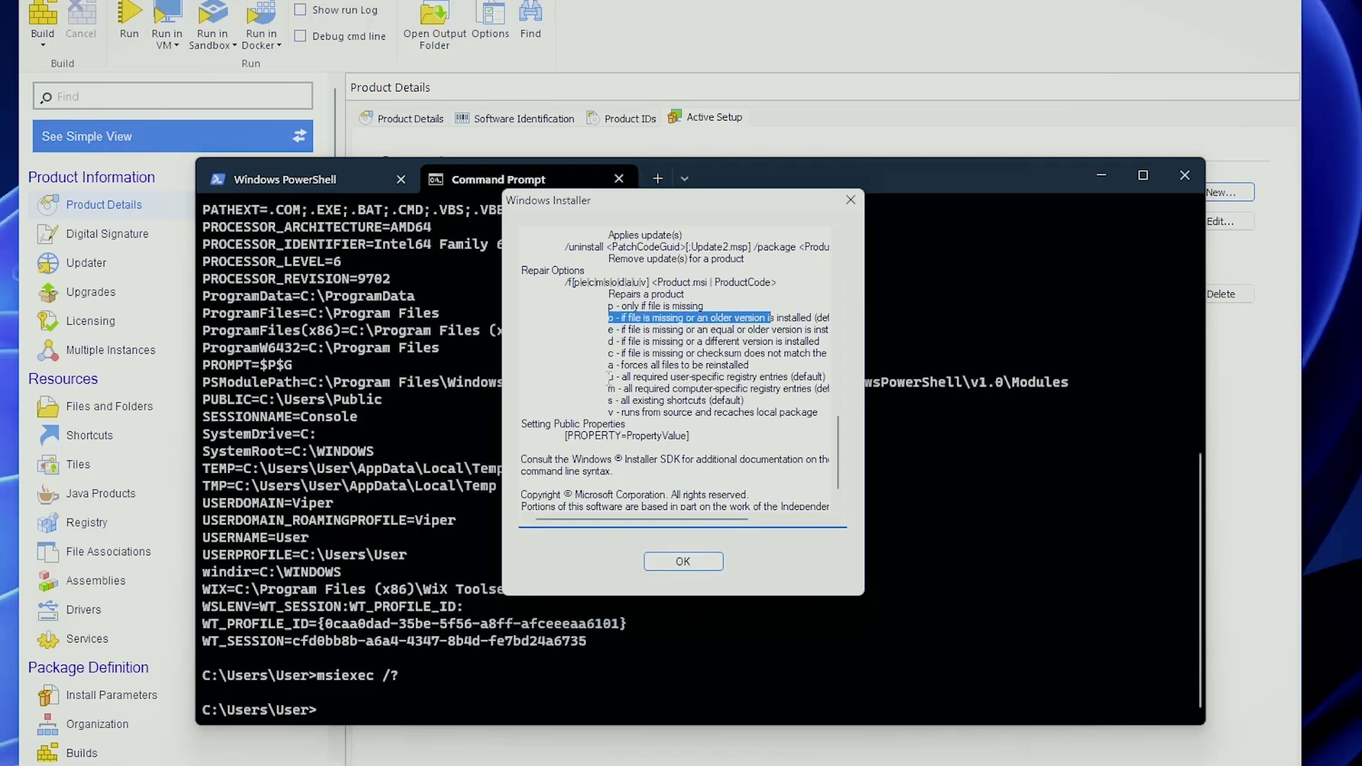
pyautogui.click(610, 401)
pyautogui.moveTo(611, 401); pyautogui.dragTo(768, 404)
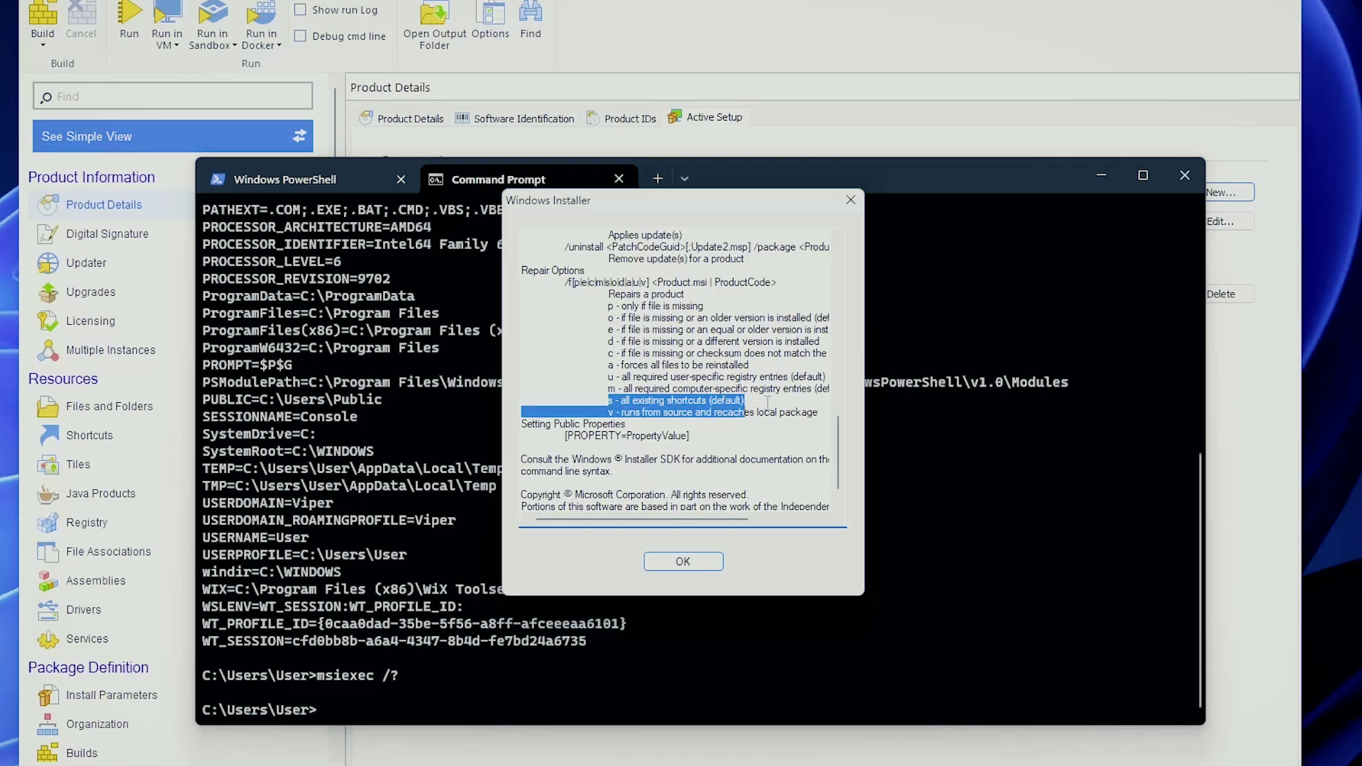
pyautogui.click(763, 400)
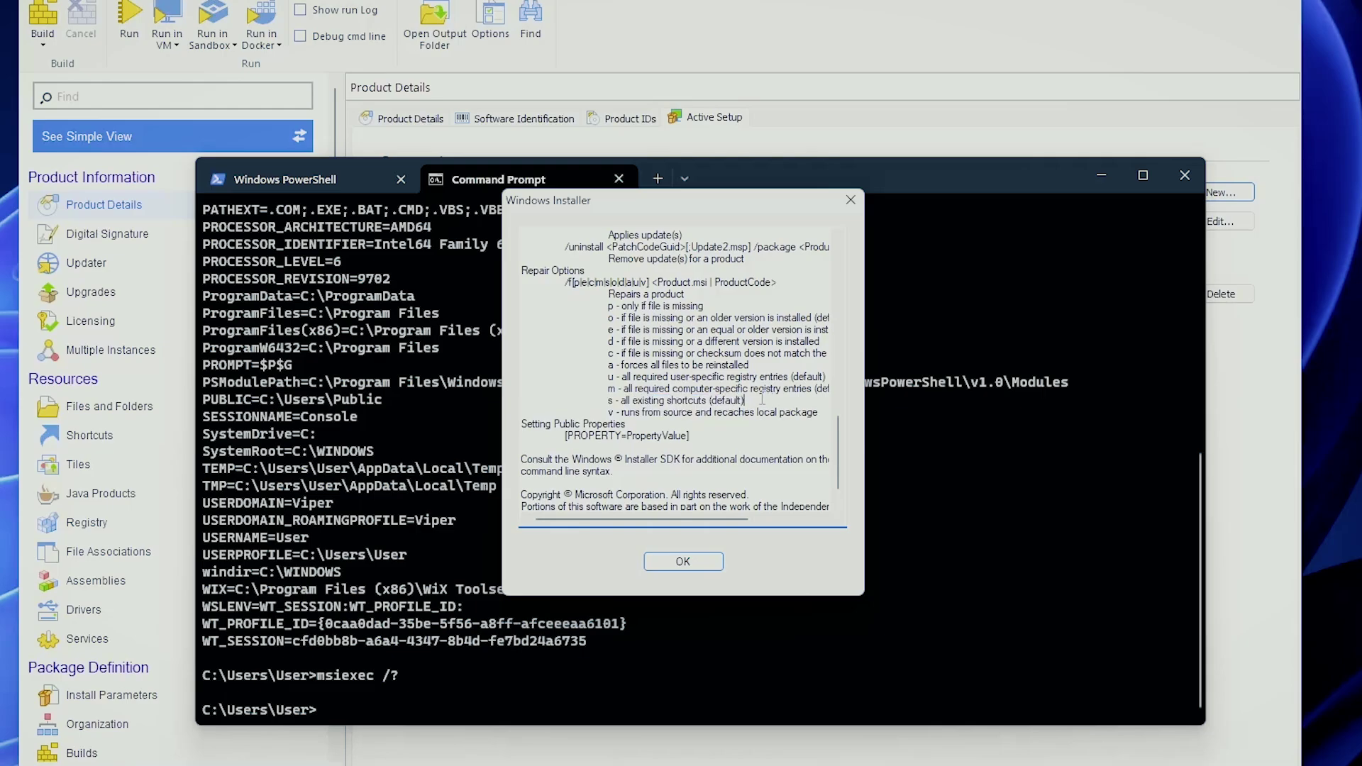
pyautogui.click(851, 200)
pyautogui.click(696, 127)
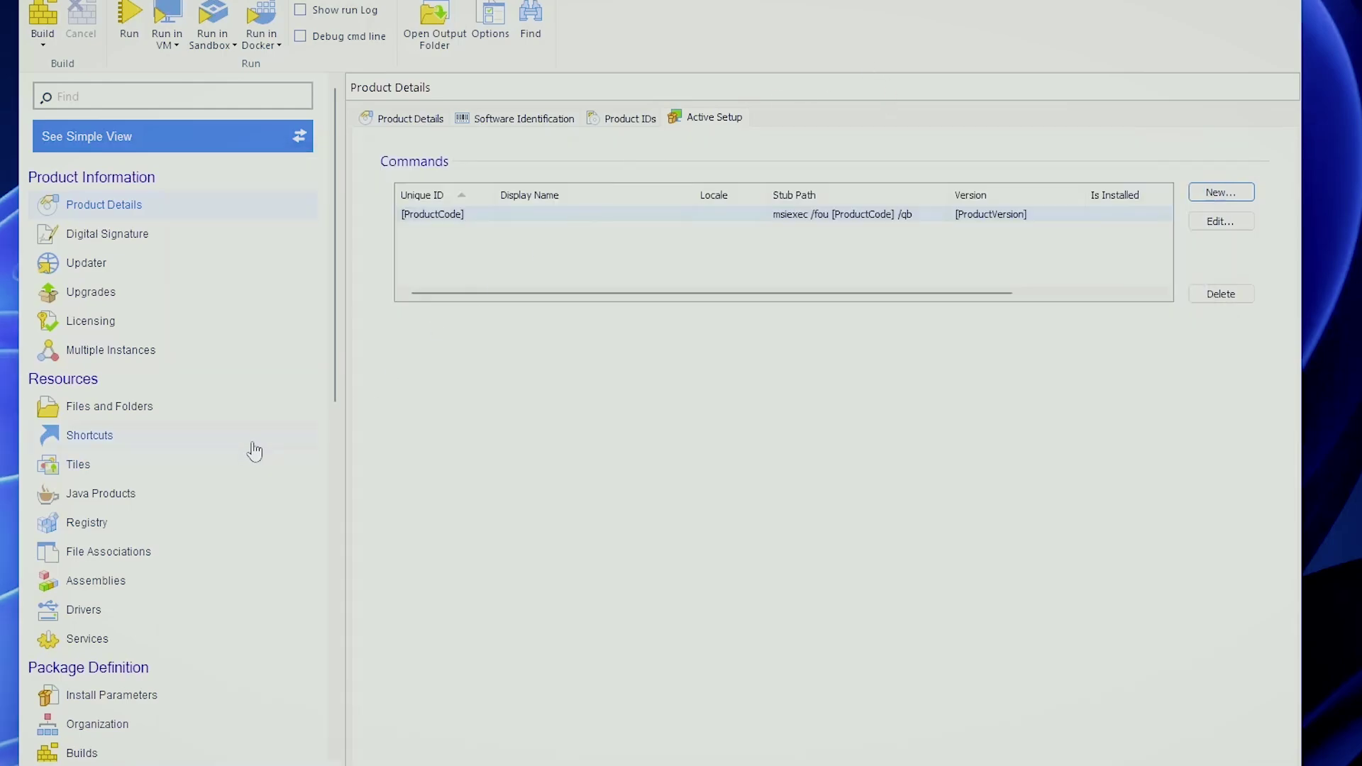
# Review the copyfiles.vbs custom action settings and compare the contents of Application Folder with the user profile's Application Data folder
pyautogui.scroll(-10, 253, 454)
pyautogui.click(106, 718)
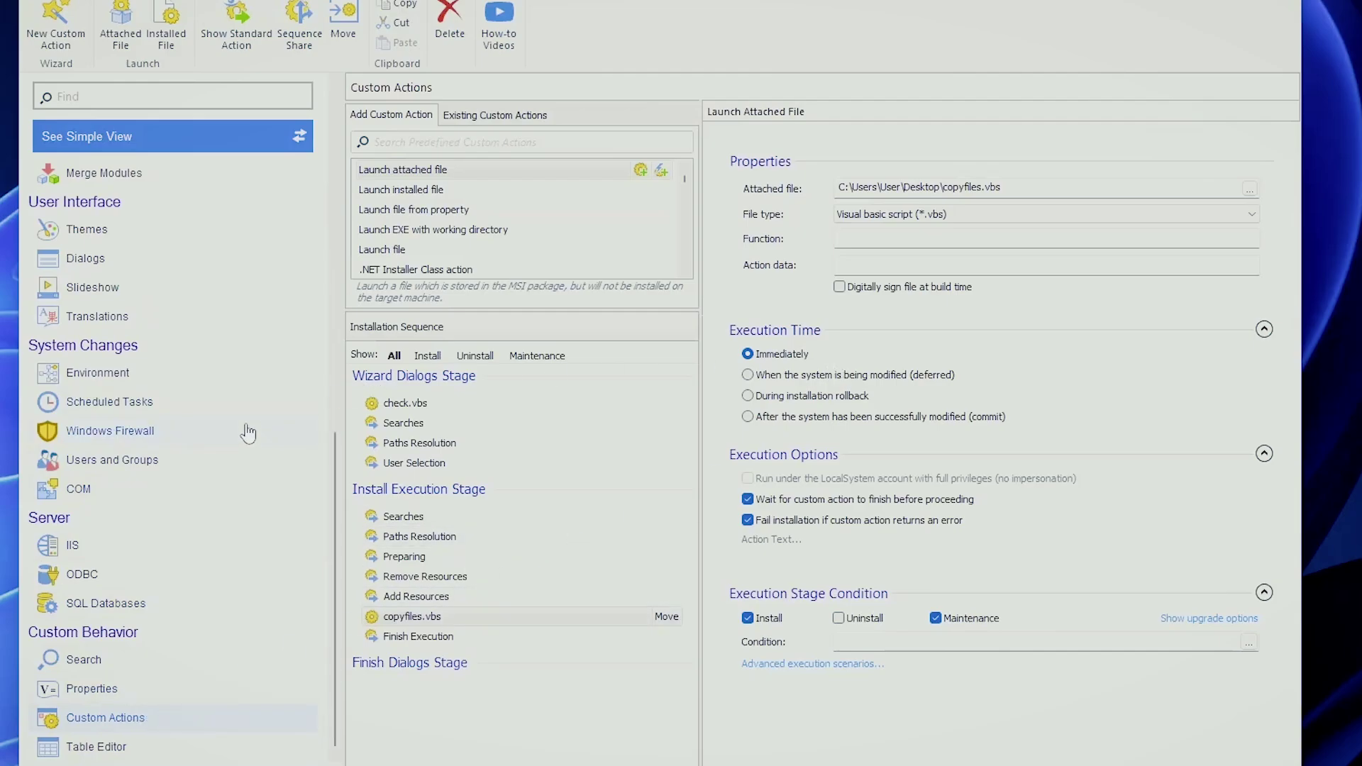
pyautogui.scroll(10, 248, 429)
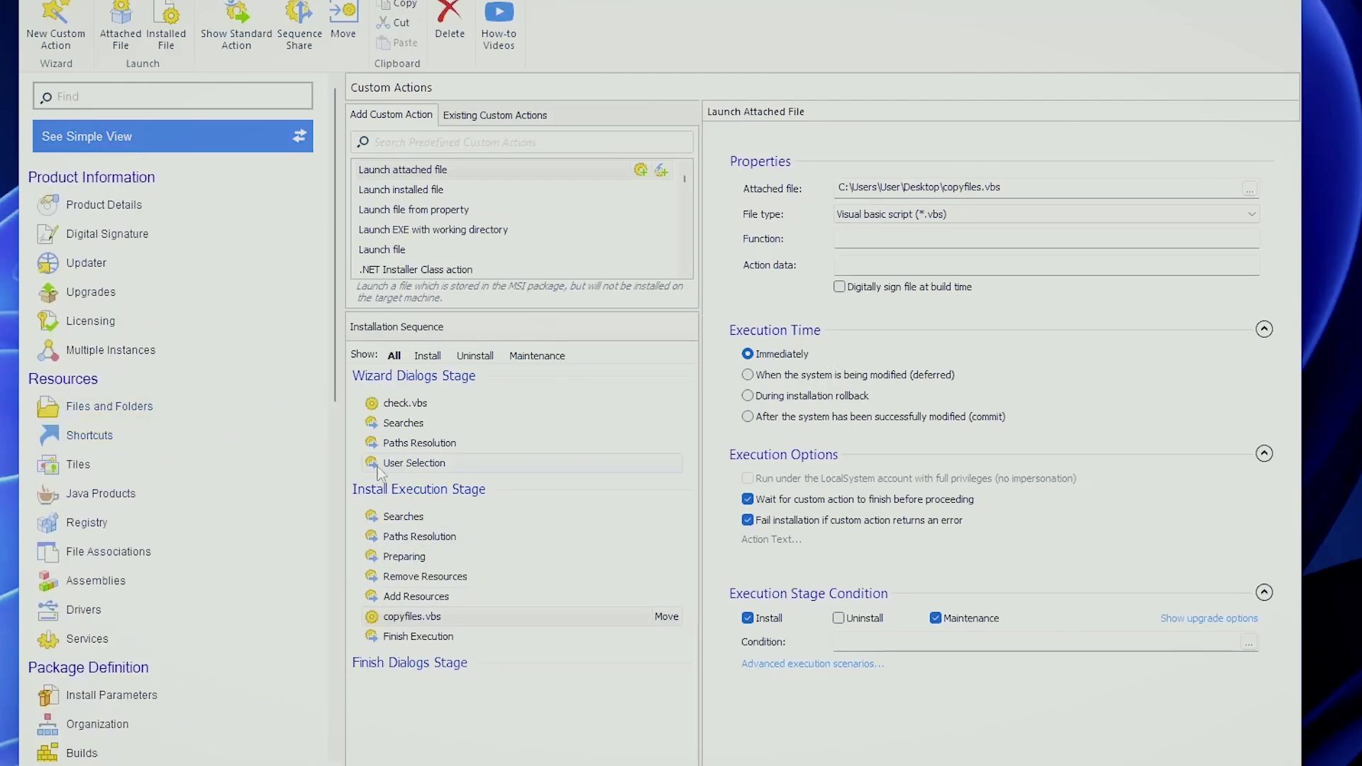
pyautogui.click(146, 408)
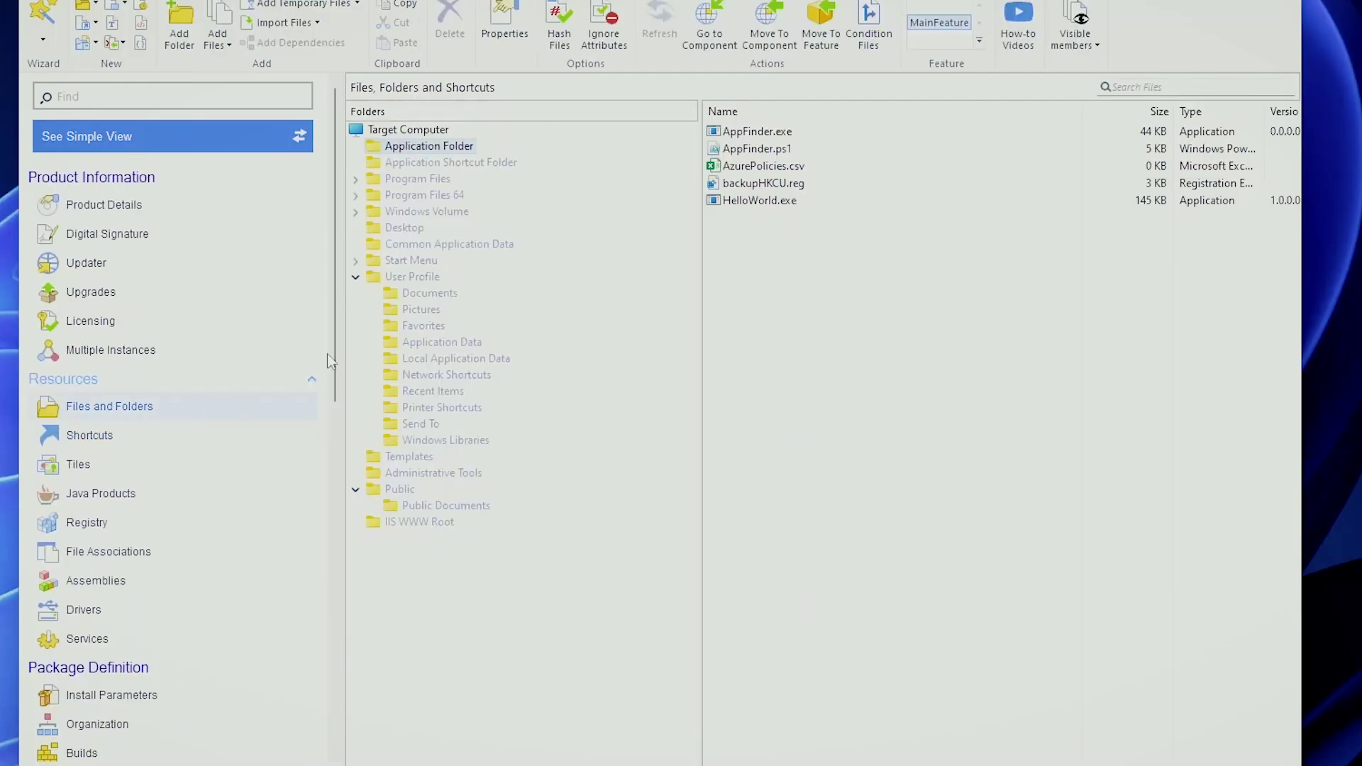
pyautogui.click(753, 134)
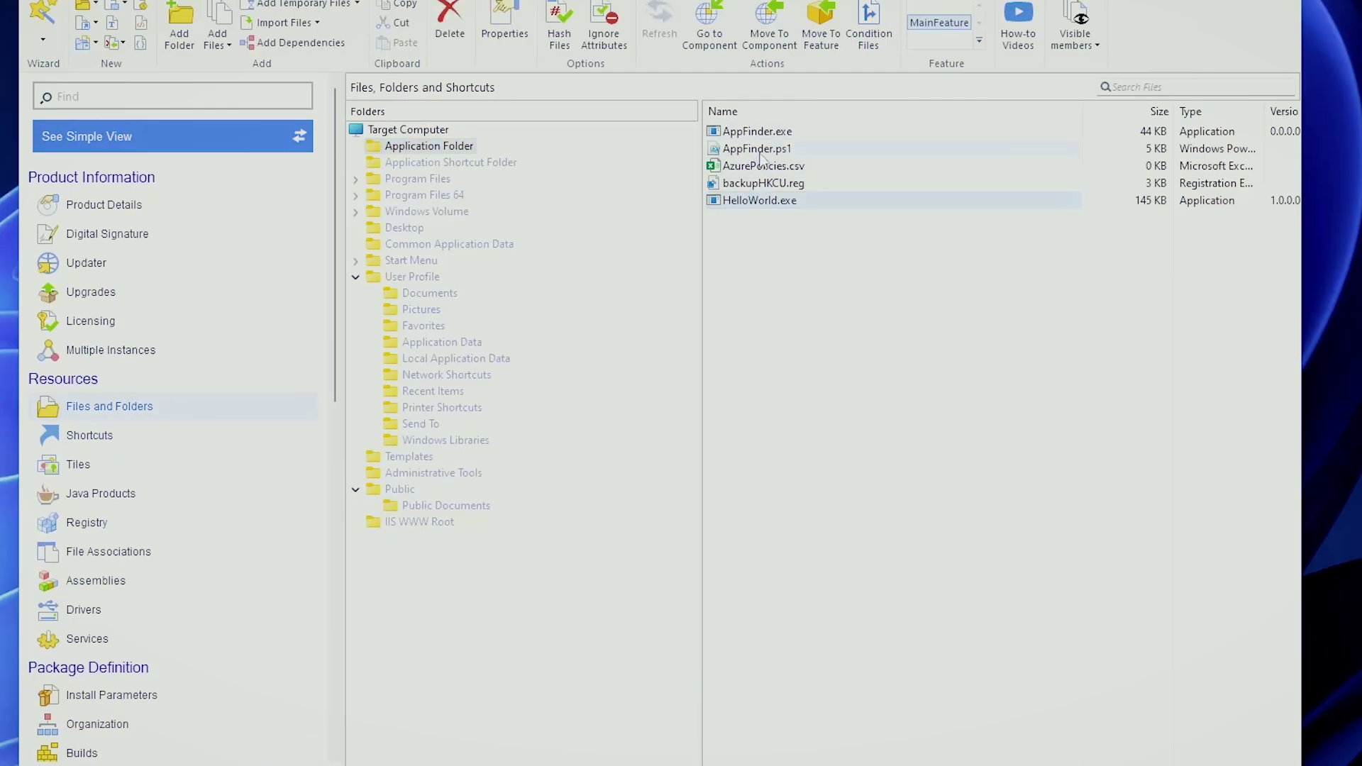
pyautogui.click(434, 343)
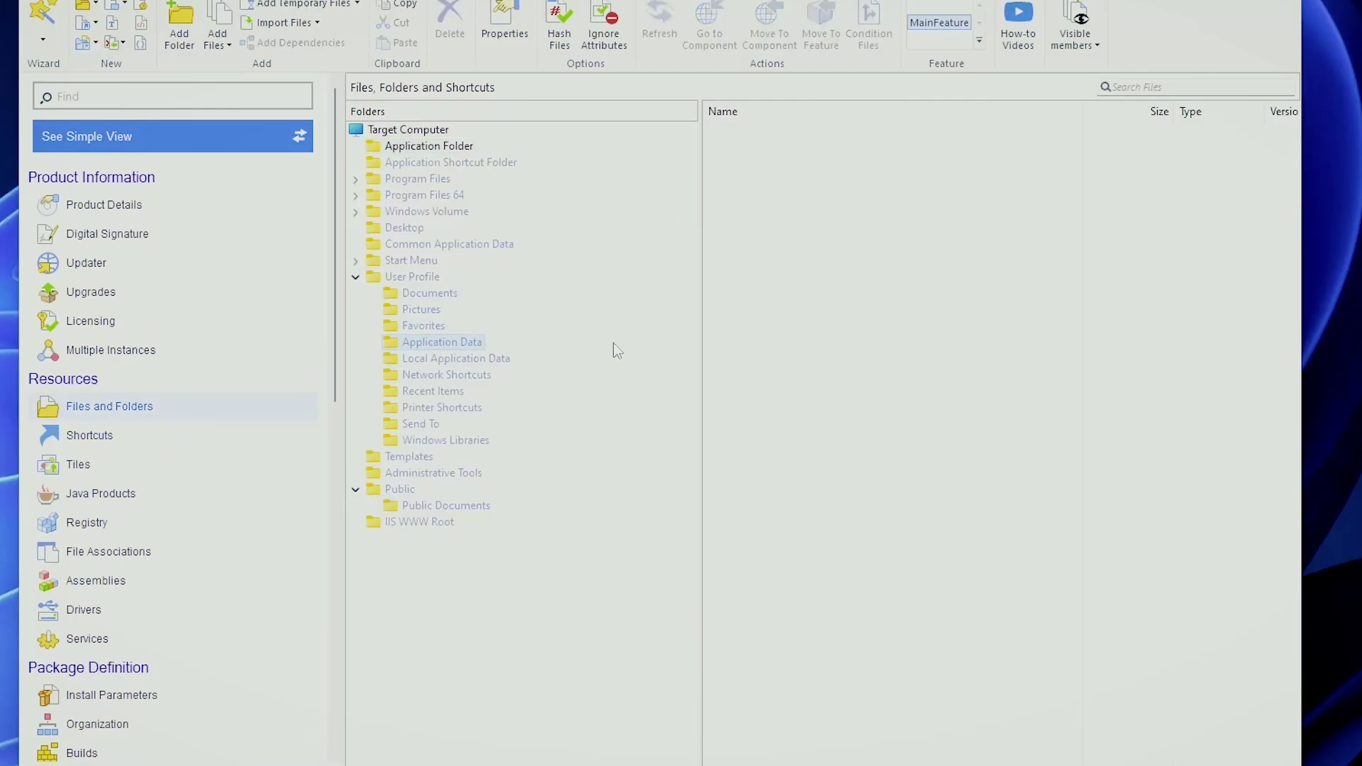
pyautogui.click(451, 149)
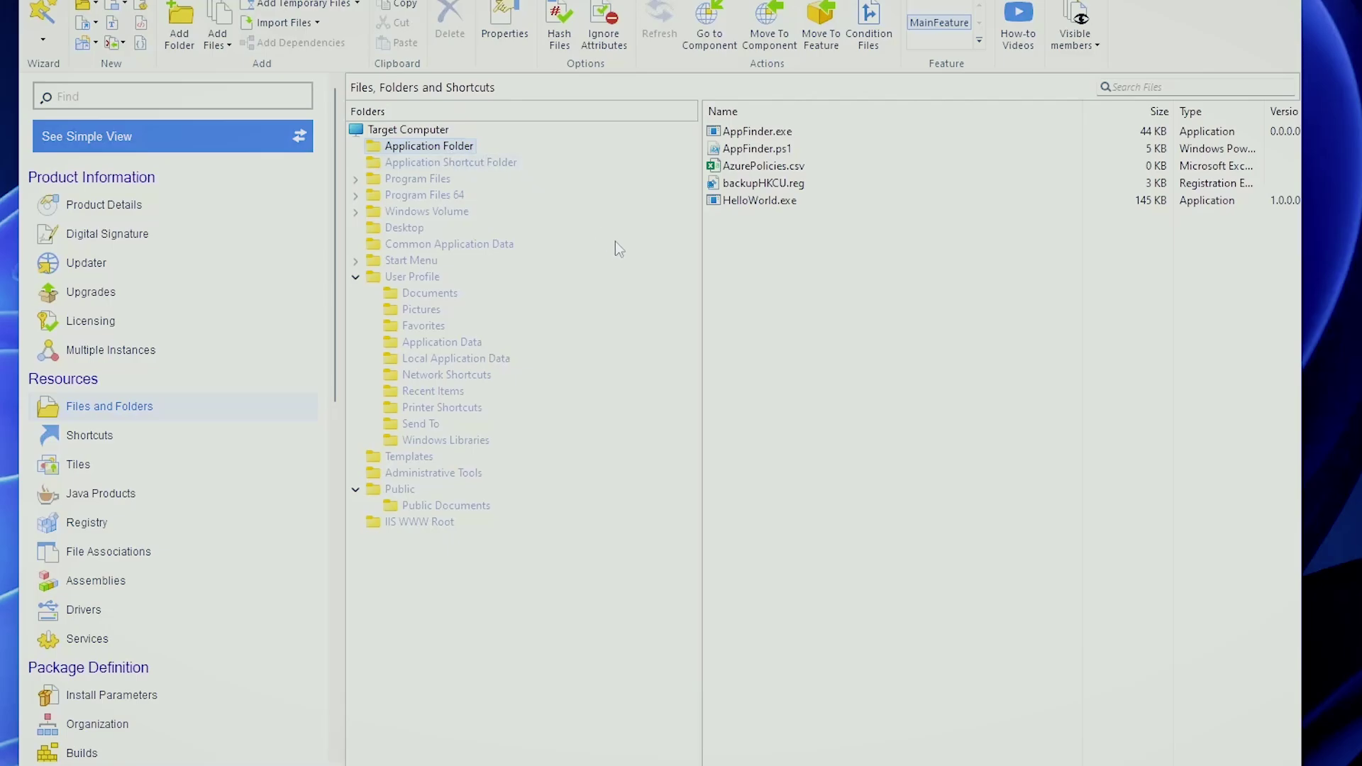
pyautogui.click(935, 386)
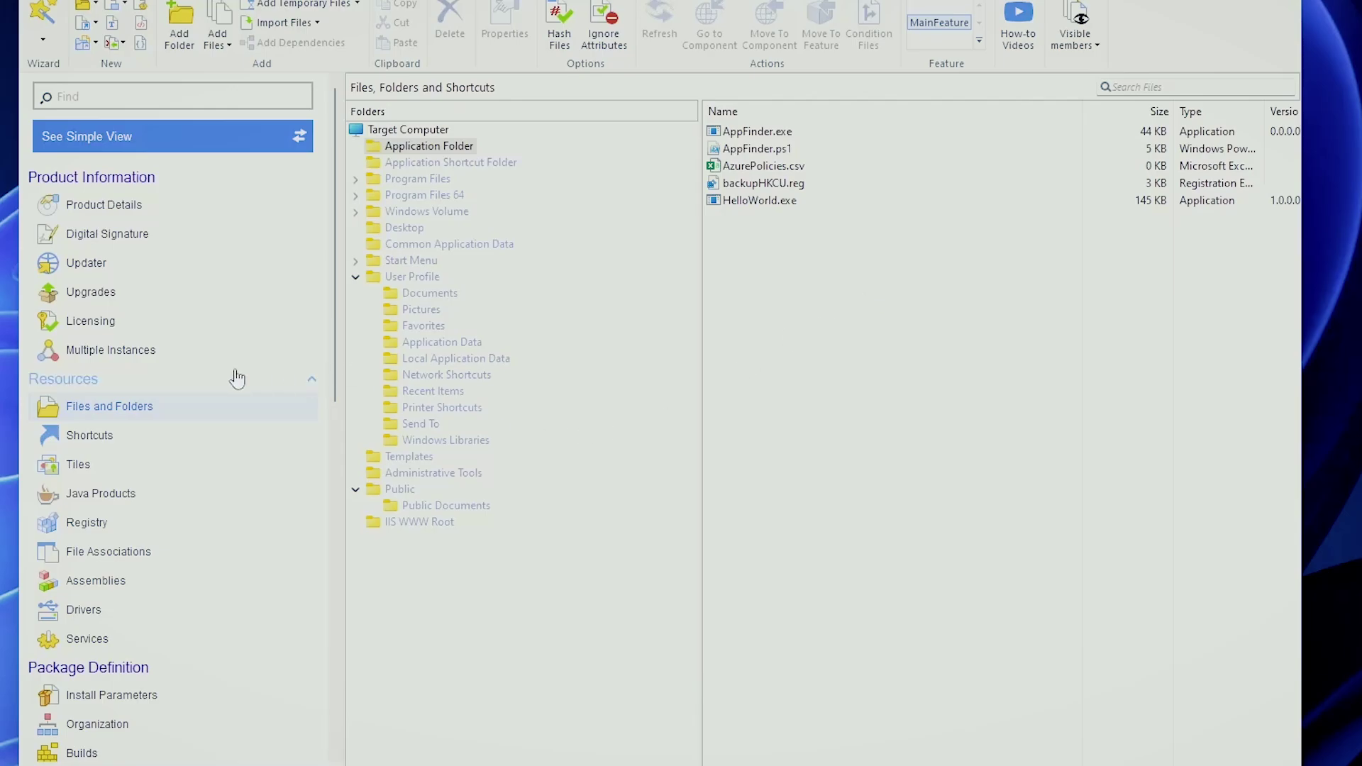
# Create an installer property named SHORTPATH with the value %appdata%
pyautogui.scroll(-10, 236, 384)
pyautogui.click(177, 685)
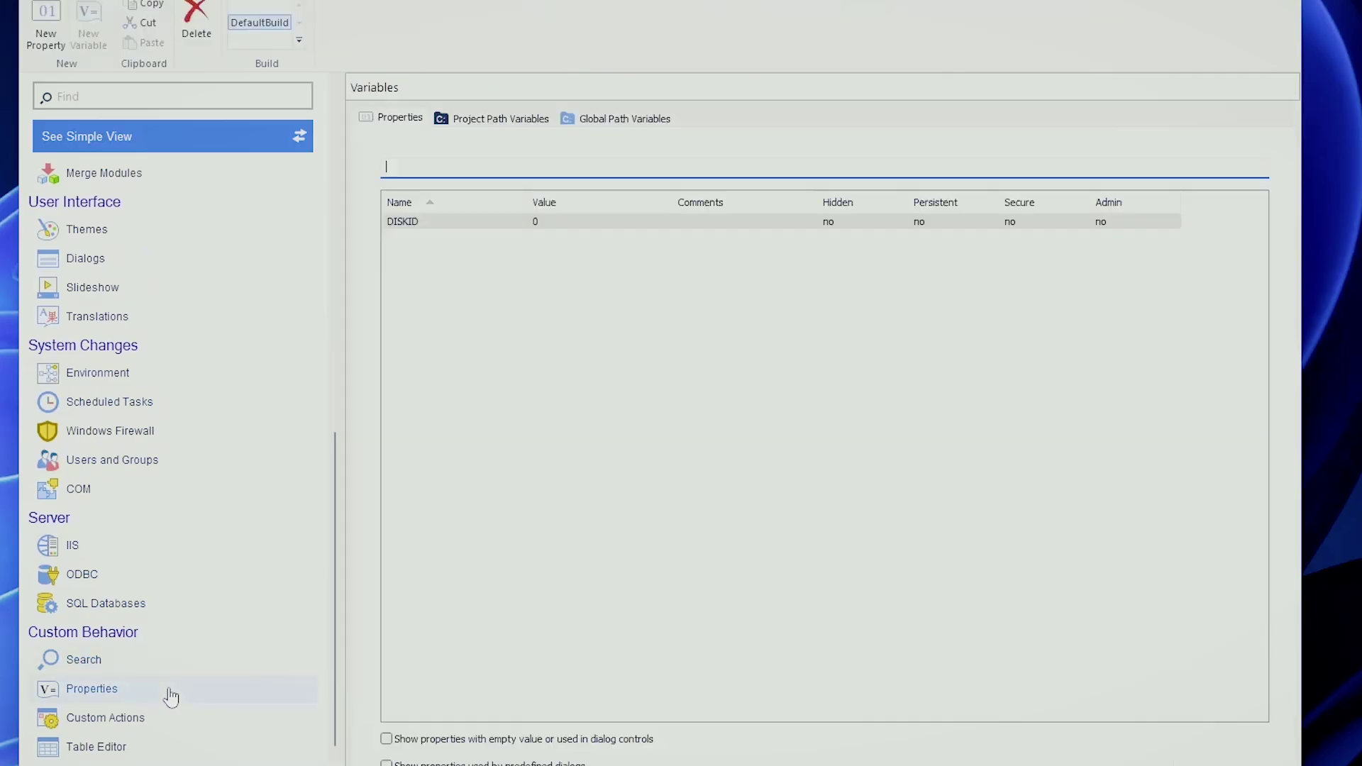
pyautogui.click(47, 50)
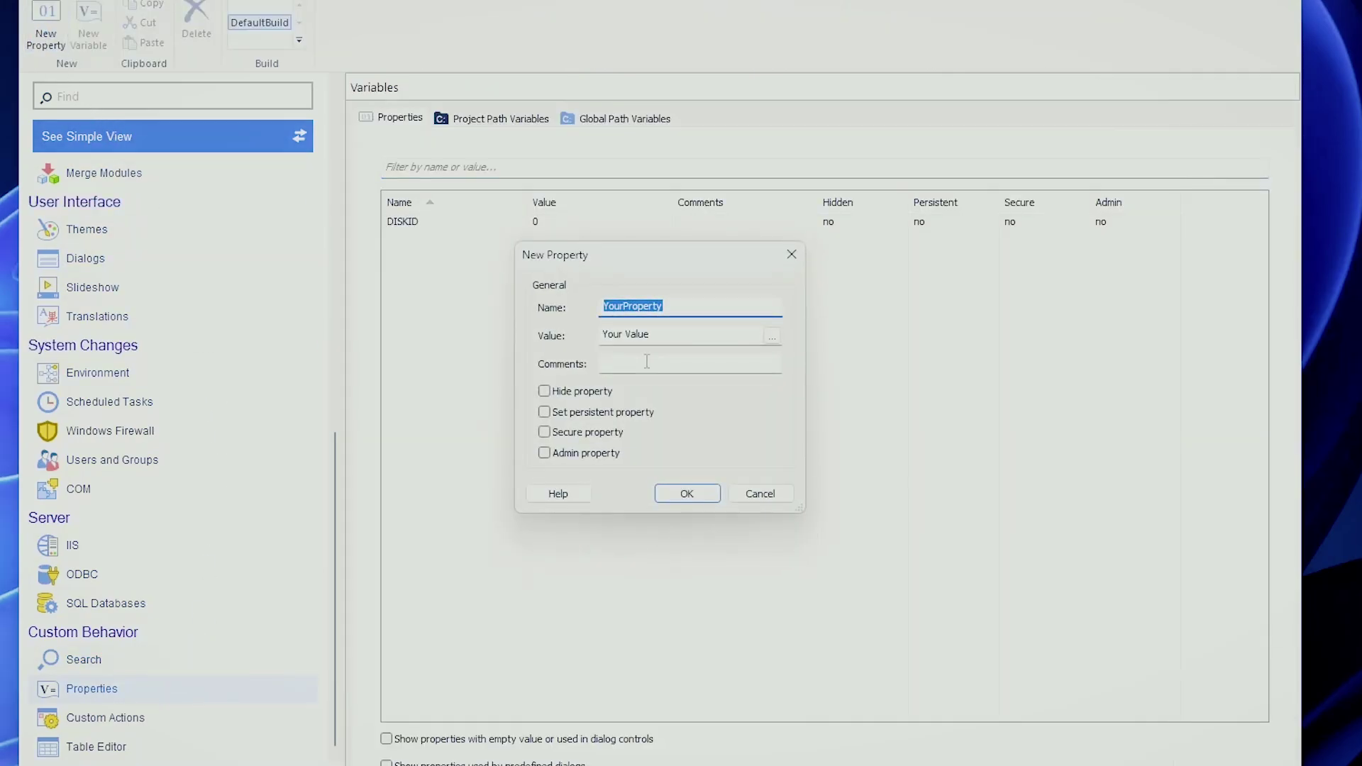
pyautogui.write('SHORTPATH')
pyautogui.moveTo(650, 334); pyautogui.dragTo(621, 335)
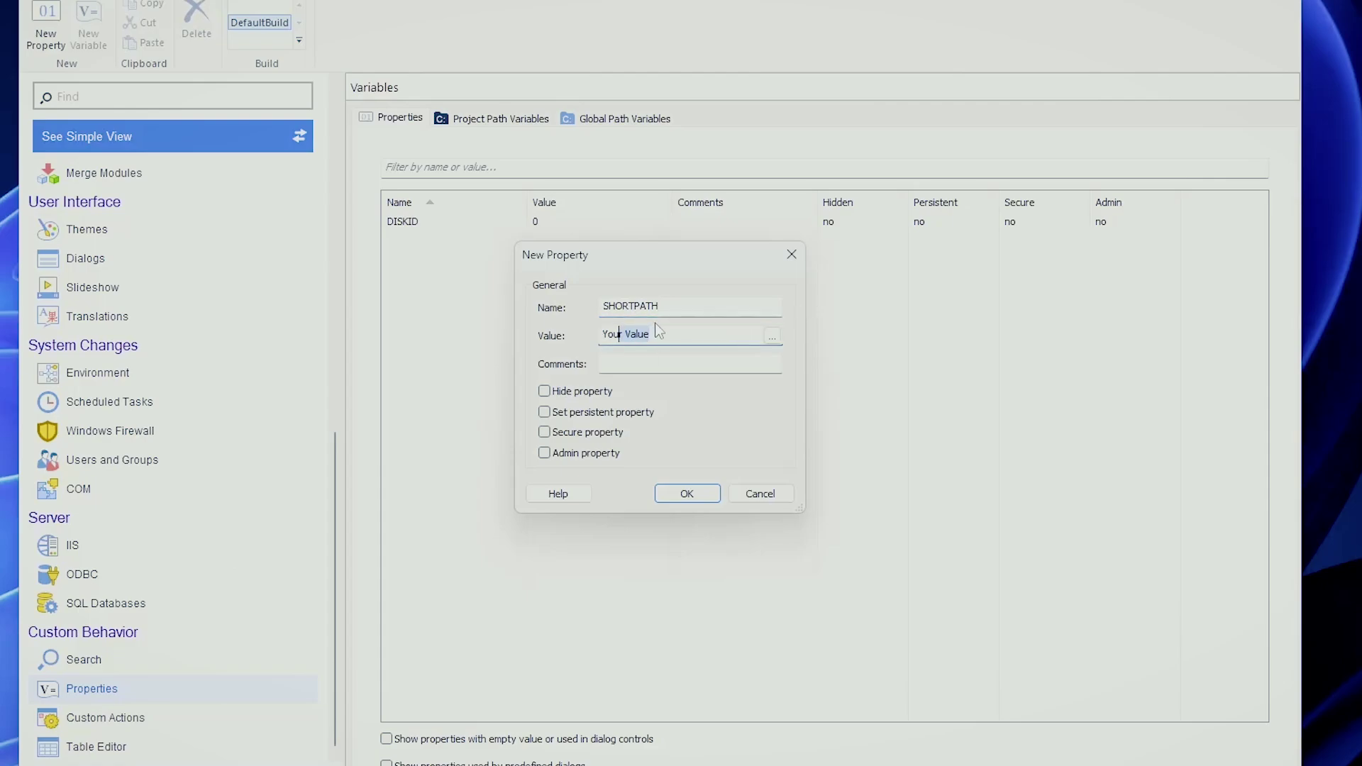
pyautogui.press('BackSpace')
pyautogui.press('BackSpace')
pyautogui.press('BackSpace')
pyautogui.press('BackSpace')
pyautogui.press('BackSpace')
pyautogui.write('%APPD')
pyautogui.press('BackSpace')
pyautogui.press('BackSpace')
pyautogui.press('BackSpace')
pyautogui.press('BackSpace')
pyautogui.write('appdata%')
pyautogui.press('Return')
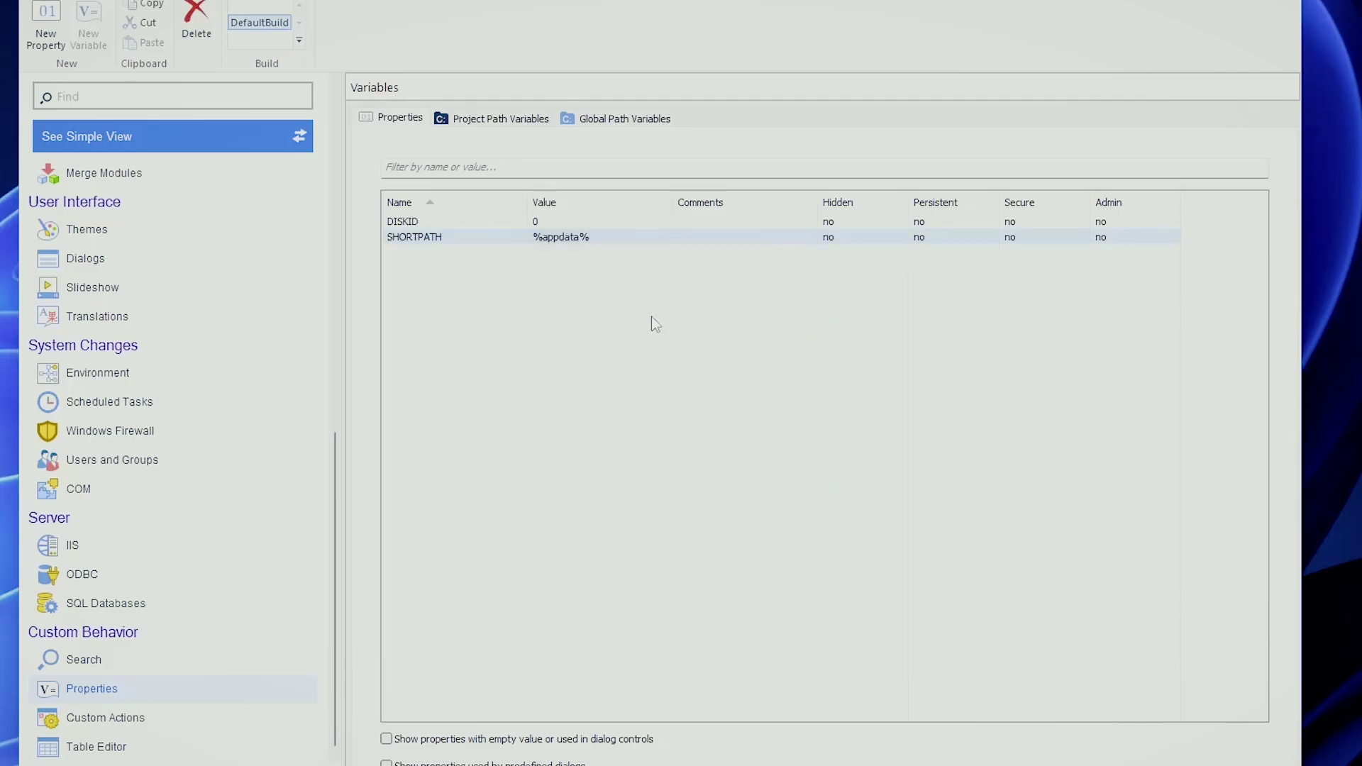
# Create an external file shortcut and name it App Finder
pyautogui.scroll(3, 292, 395)
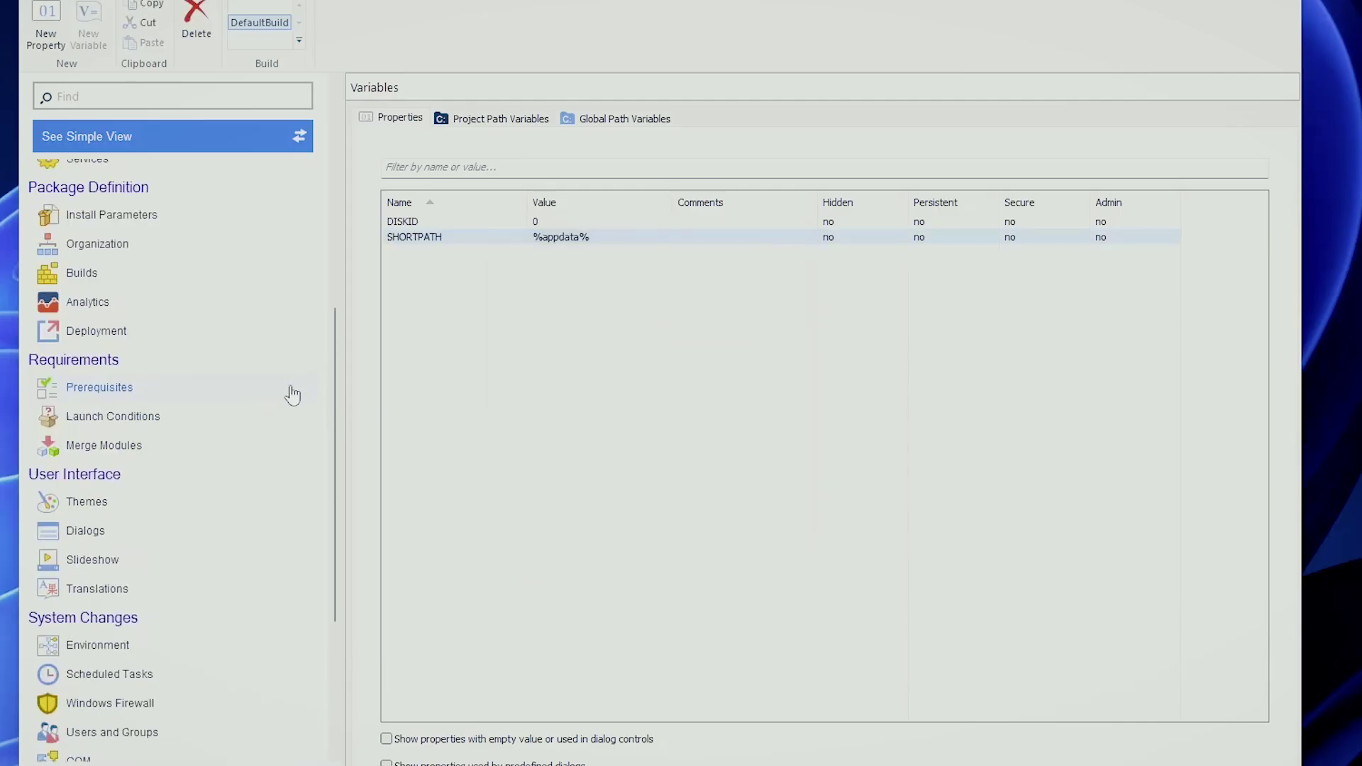
pyautogui.scroll(3, 291, 394)
pyautogui.scroll(3, 177, 383)
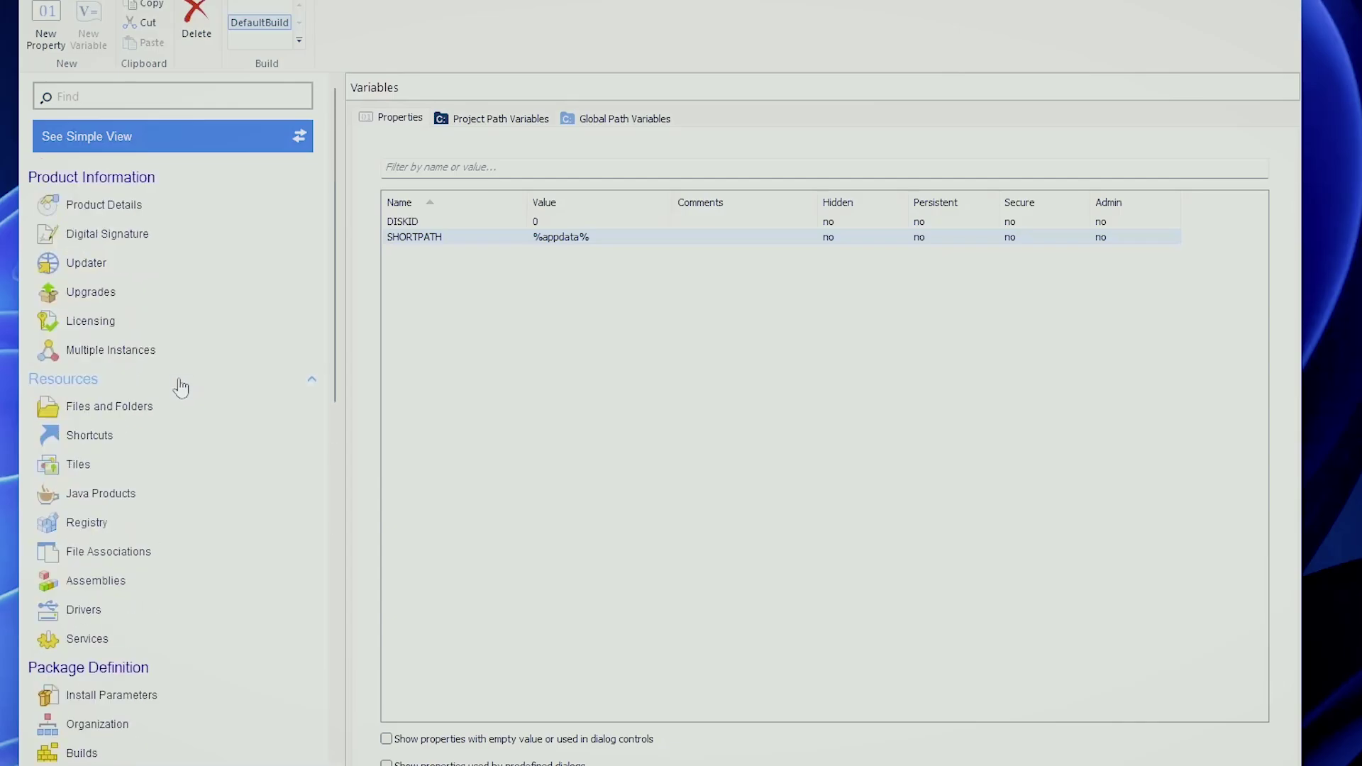
pyautogui.click(116, 439)
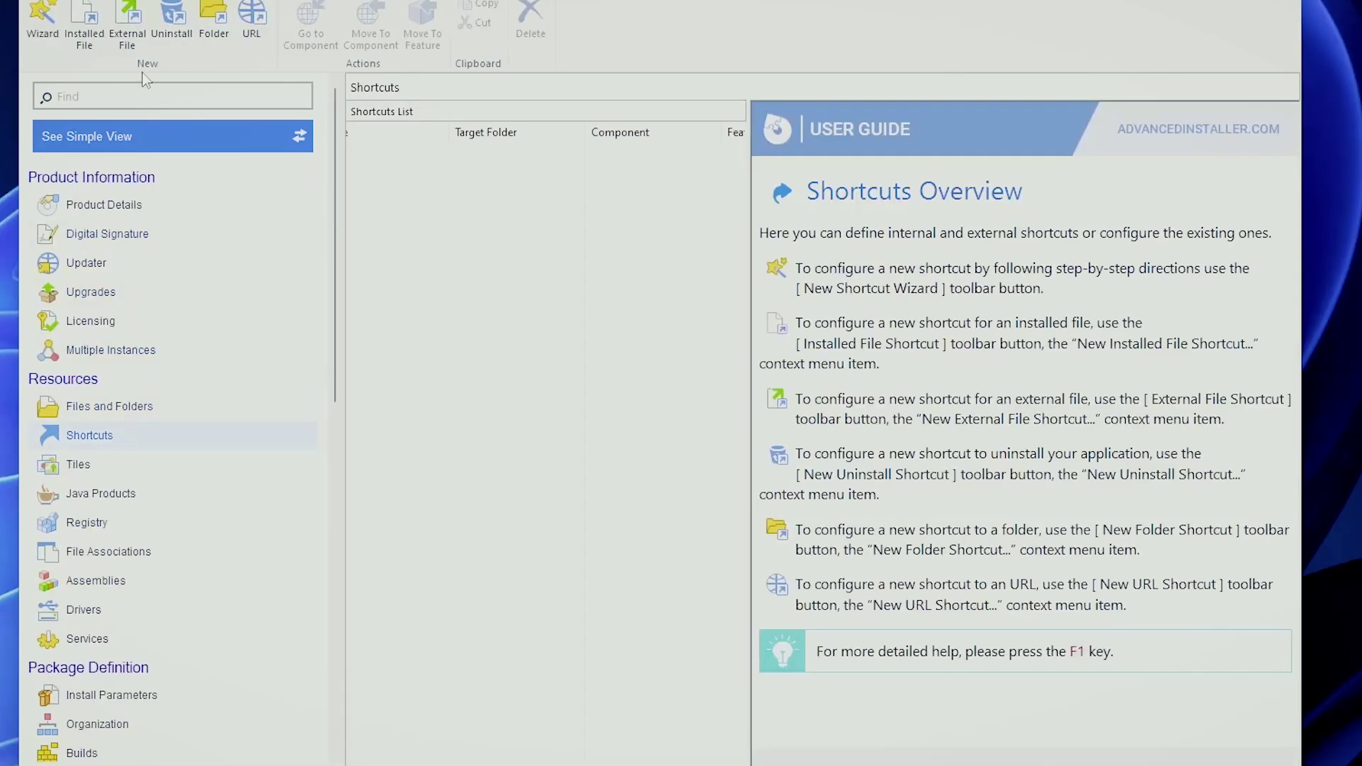
pyautogui.click(129, 31)
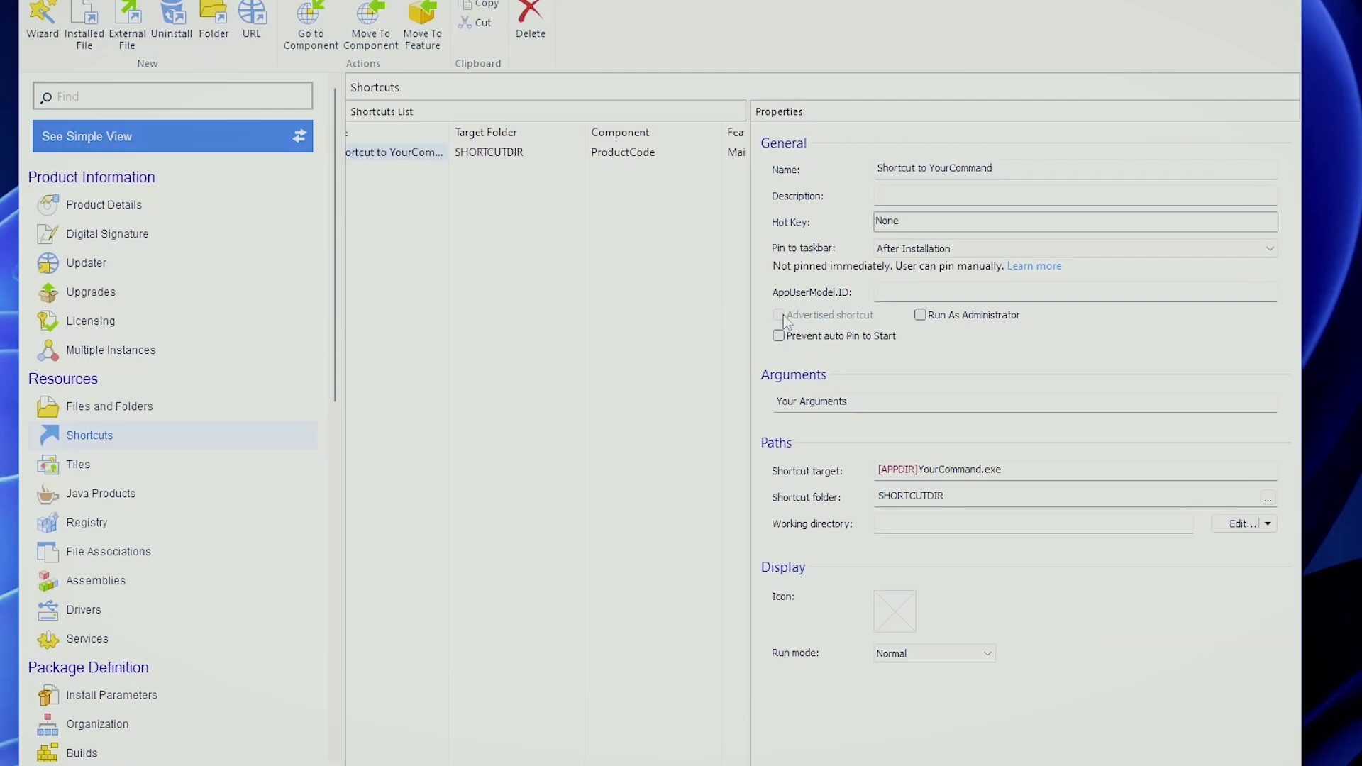
pyautogui.moveTo(1075, 178); pyautogui.dragTo(820, 160)
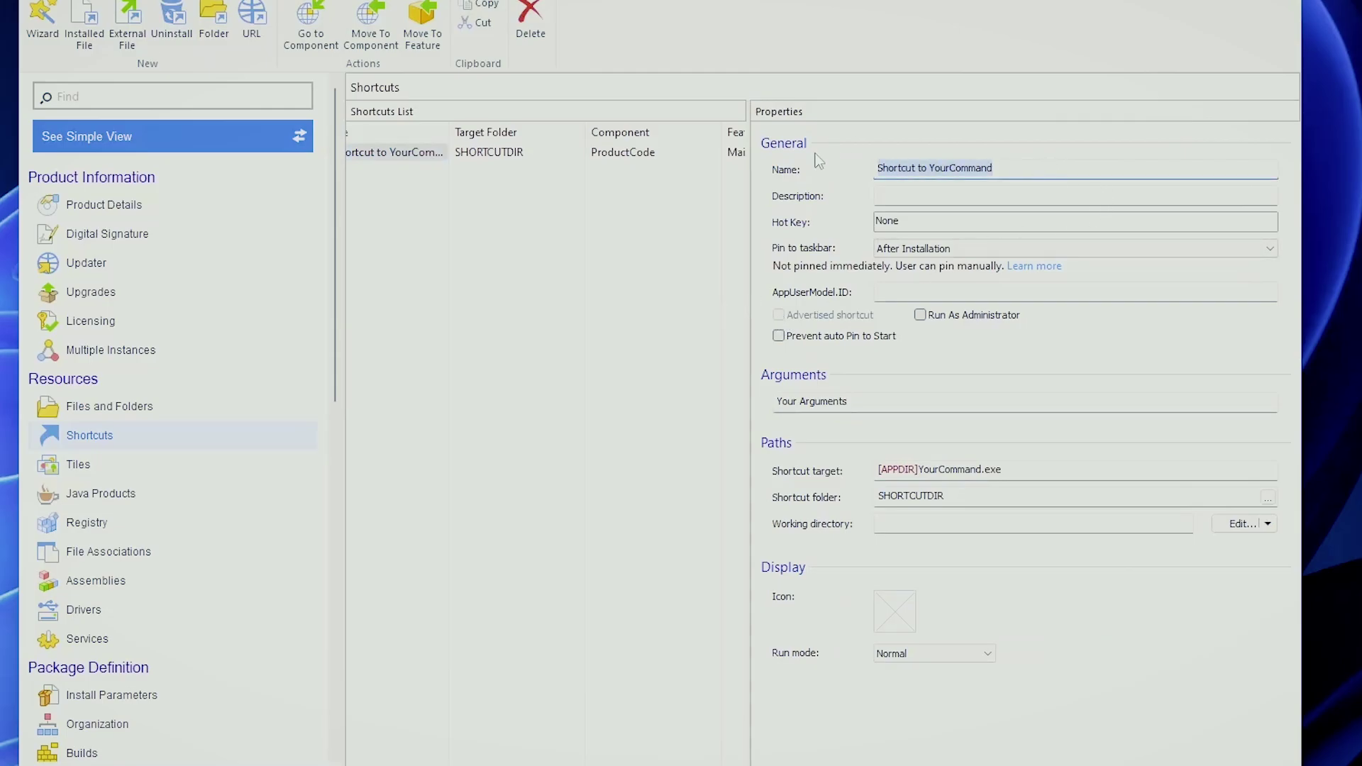
pyautogui.click(134, 415)
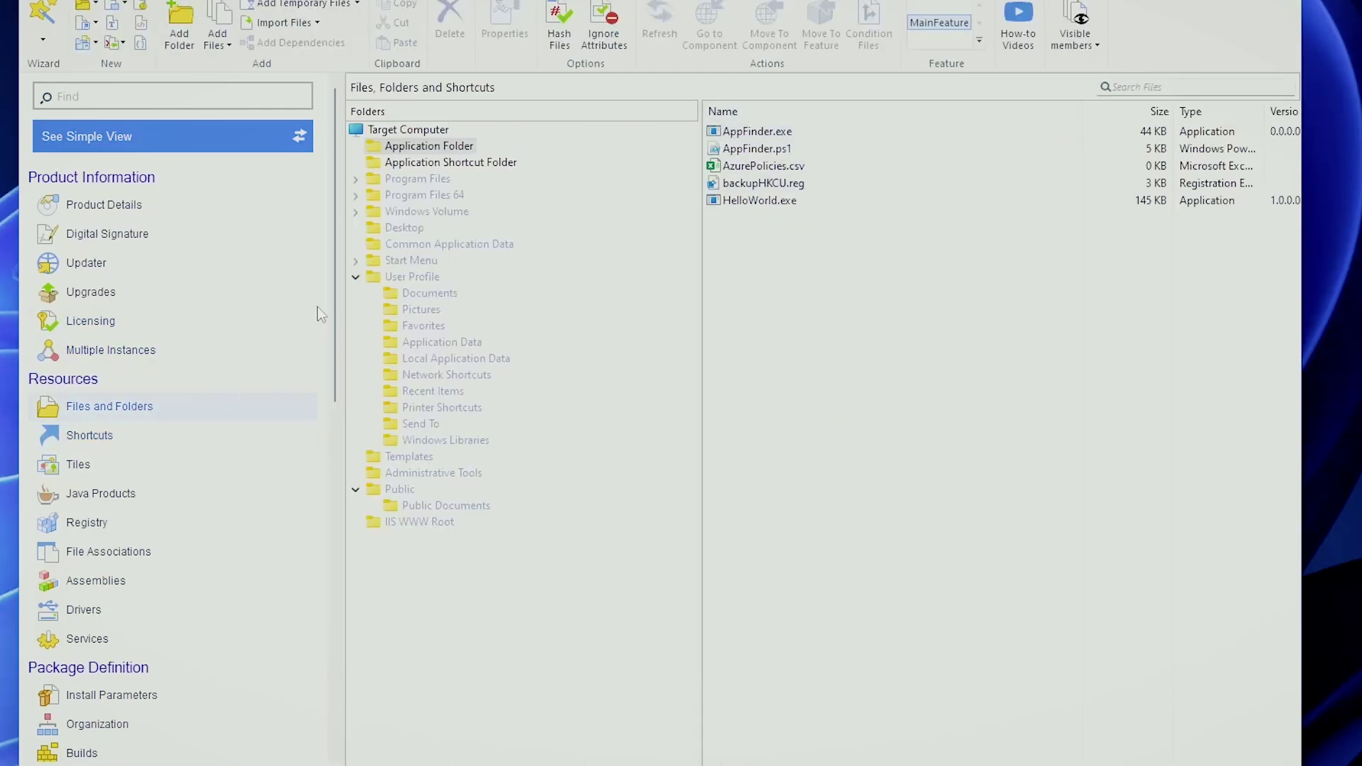
pyautogui.click(107, 437)
pyautogui.write('App Findcer')
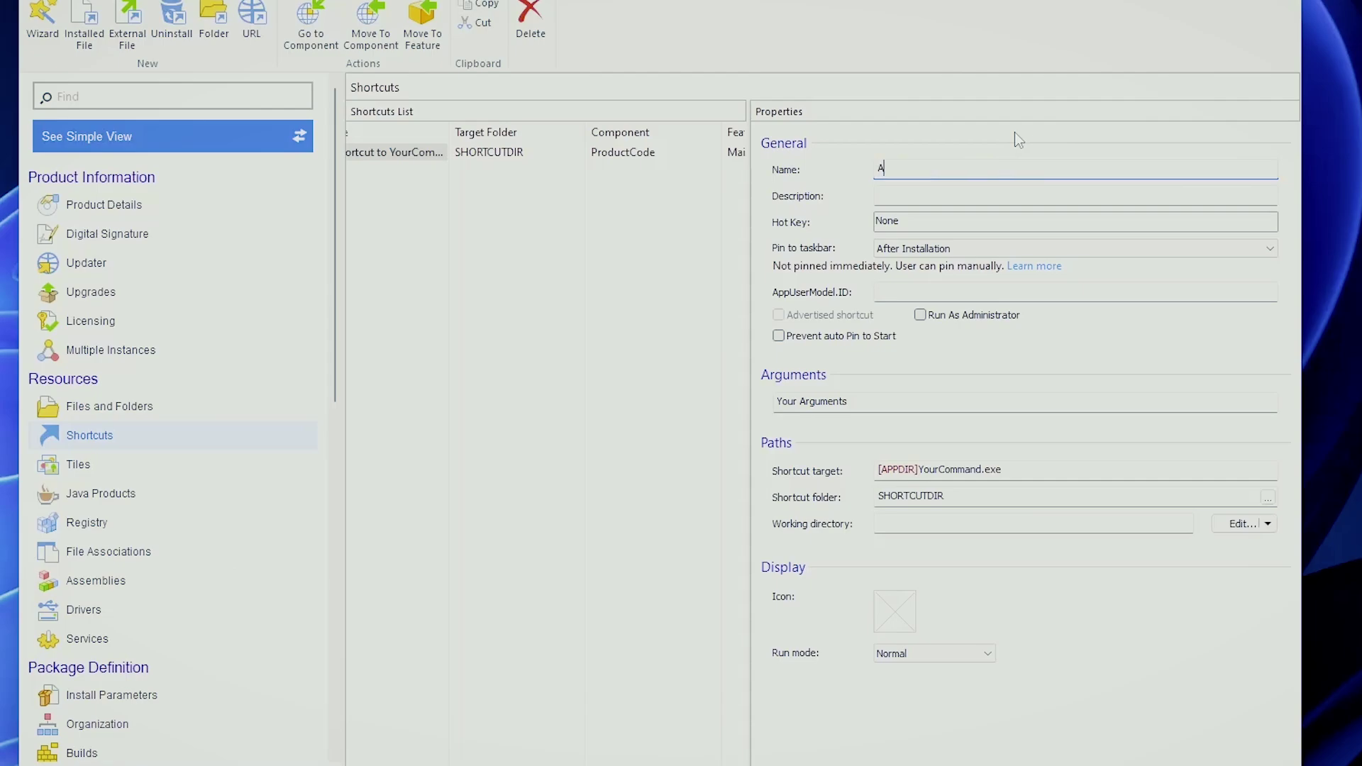
pyautogui.press('BackSpace')
pyautogui.press('BackSpace')
pyautogui.press('BackSpace')
pyautogui.write('er')
# Replace the folder part of the shortcut target with the user-defined [SHORTPATH] property followed by a backslash
pyautogui.click(906, 474)
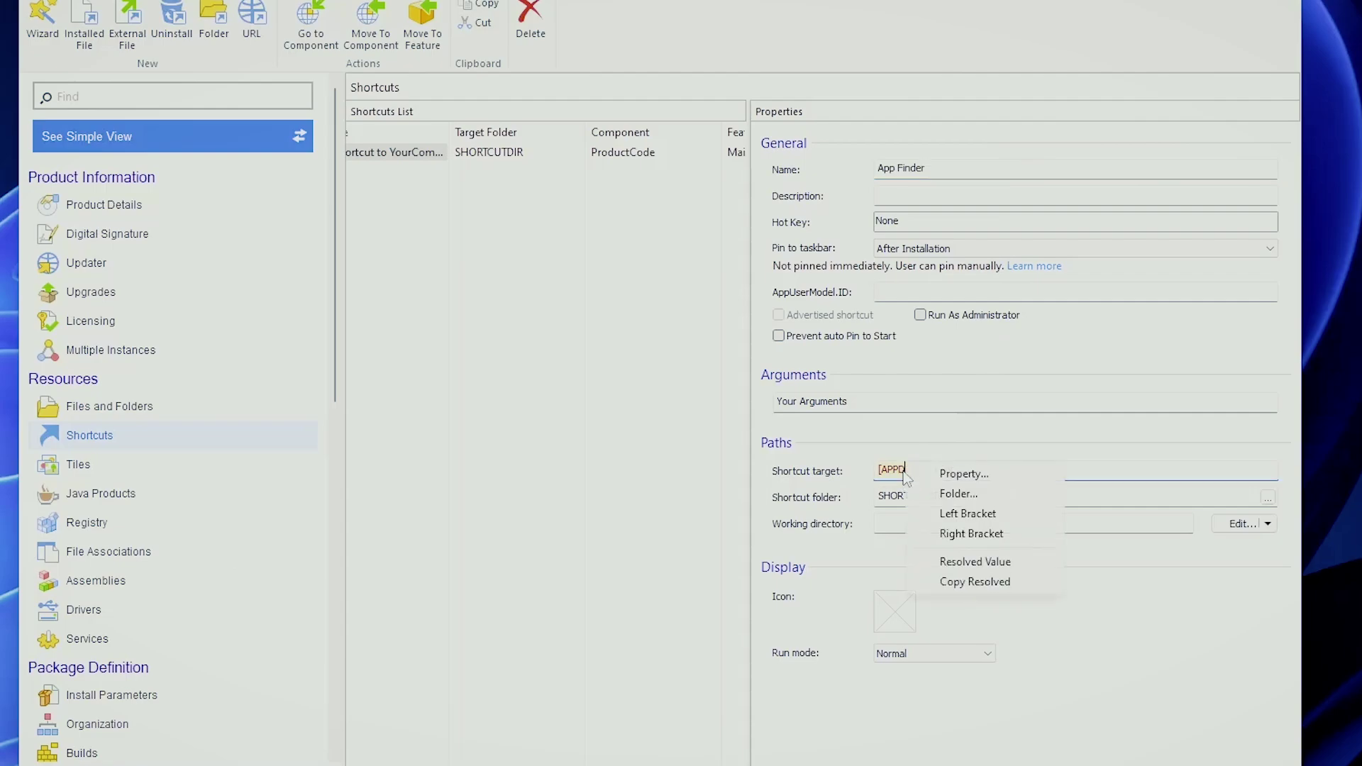
pyautogui.click(946, 477)
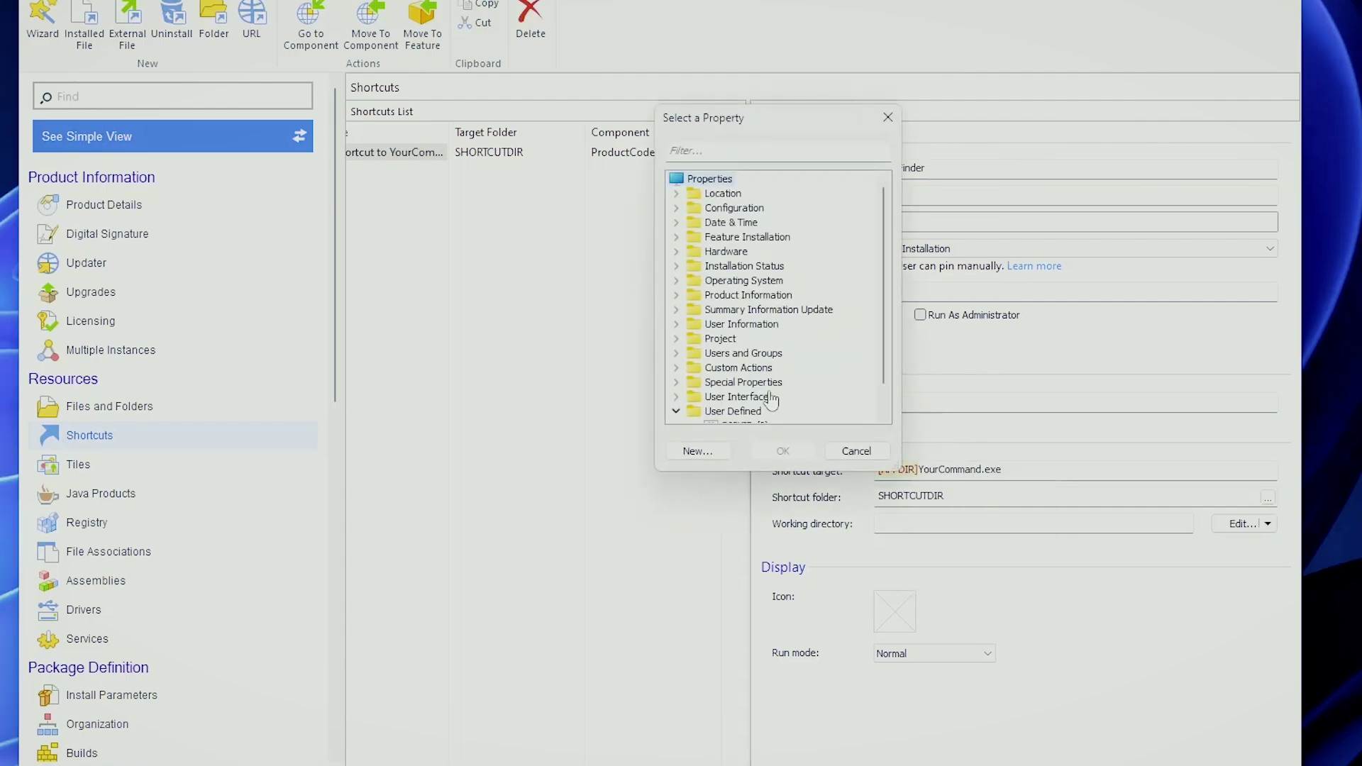
pyautogui.doubleClick(768, 398)
pyautogui.click(768, 412)
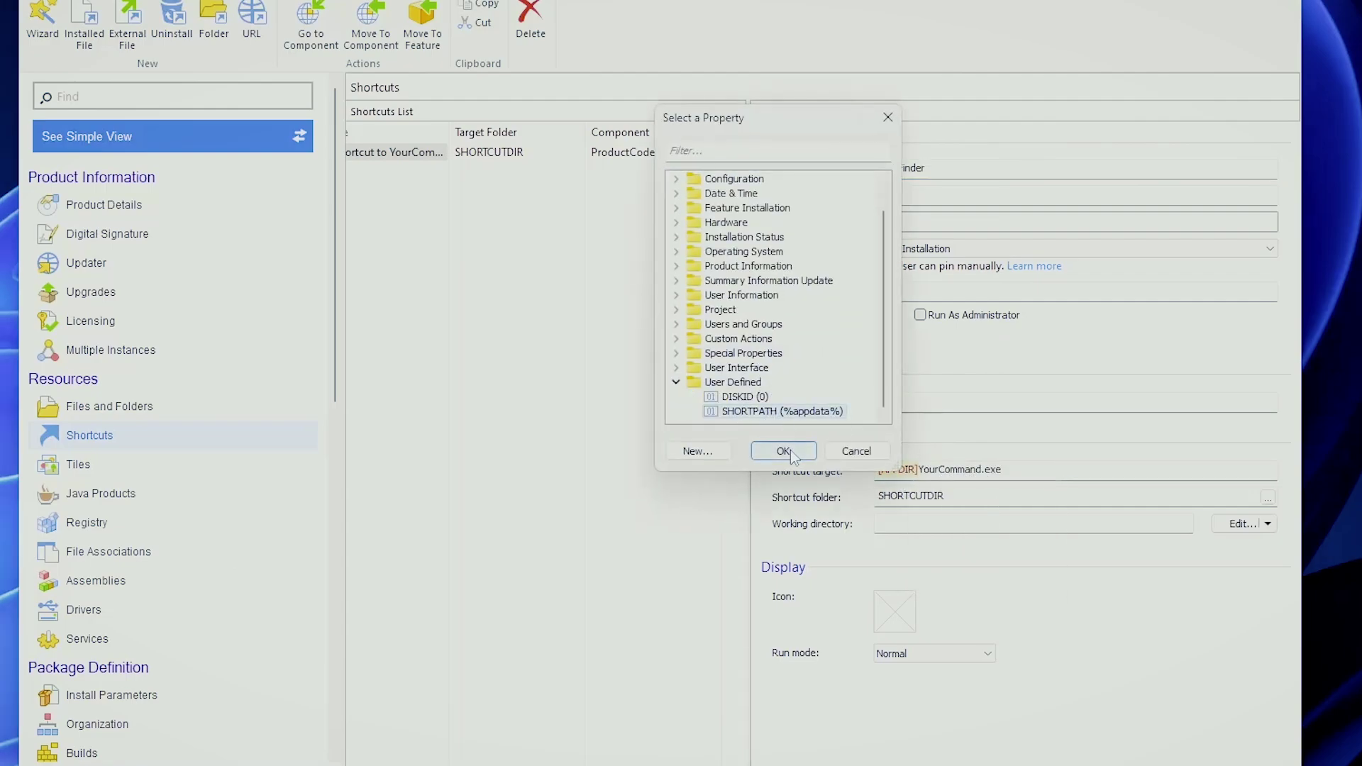
pyautogui.click(784, 451)
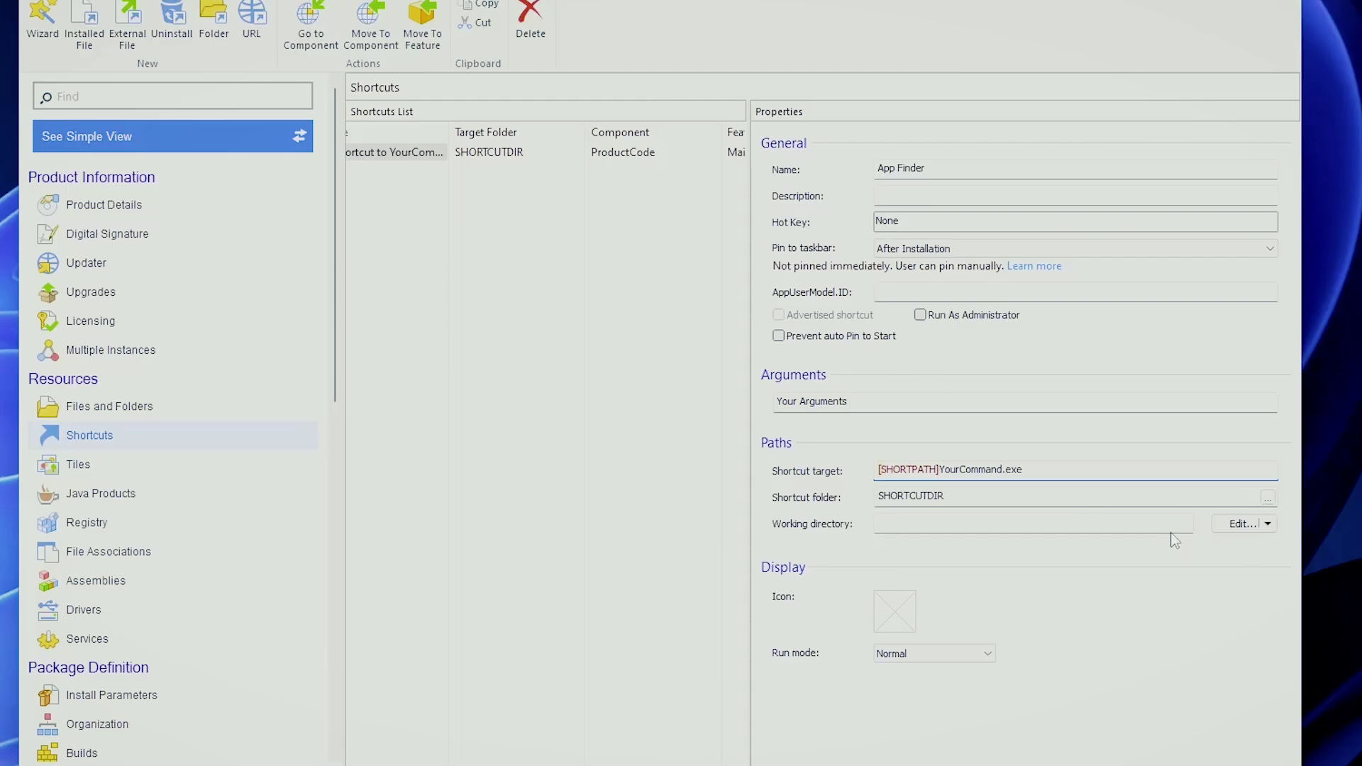
pyautogui.write('\\')
# Check the APPDATA path in the Command Prompt's environment variable list and return to Advanced Installer
pyautogui.hotkey('alt', 'Tab')
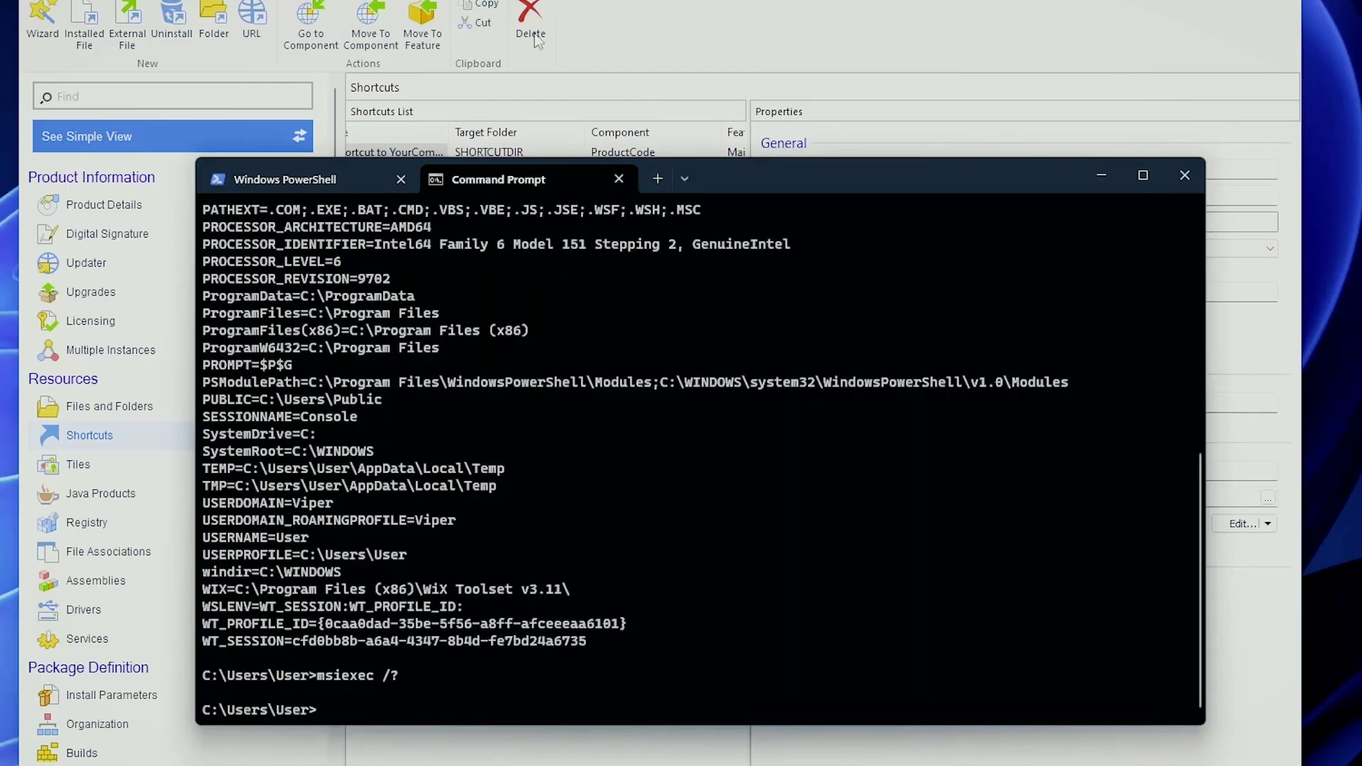
pyautogui.scroll(10, 249, 313)
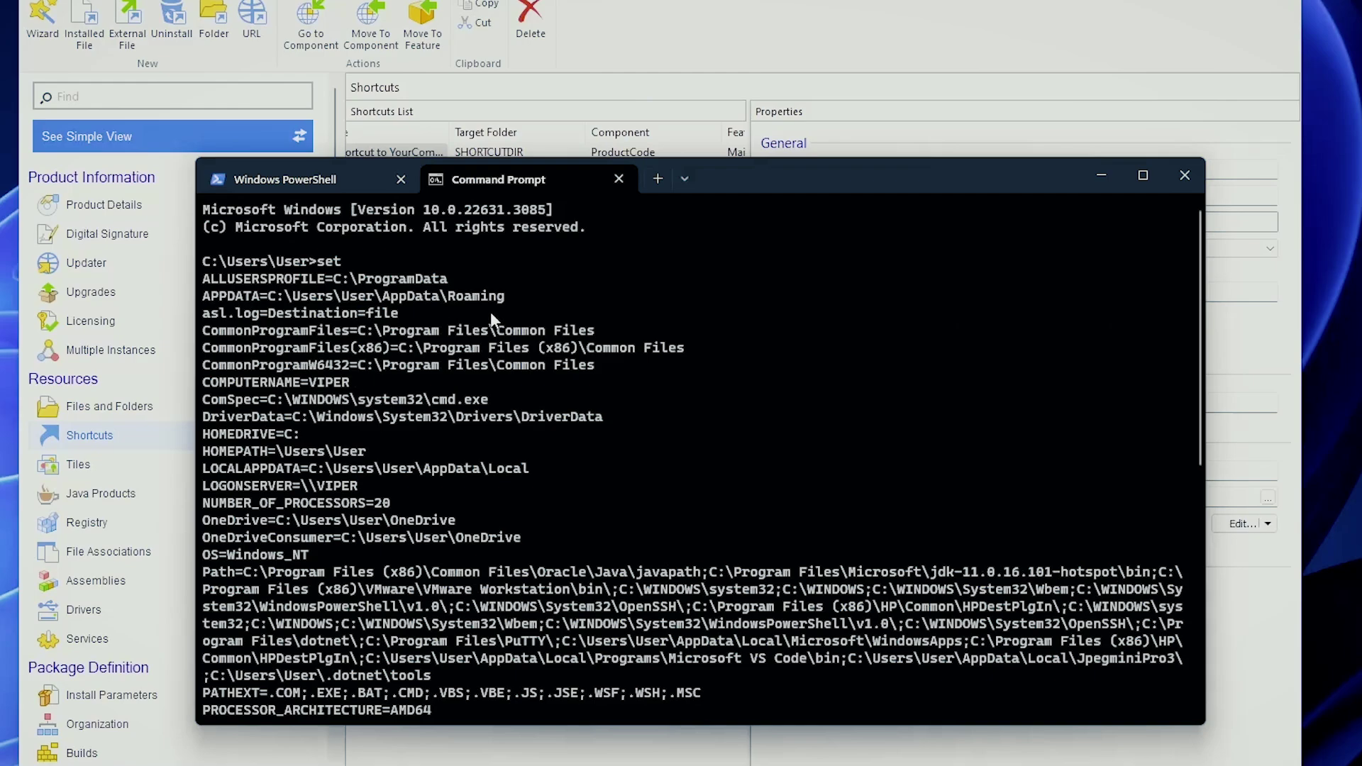
pyautogui.moveTo(504, 295); pyautogui.dragTo(274, 304)
pyautogui.click(1102, 175)
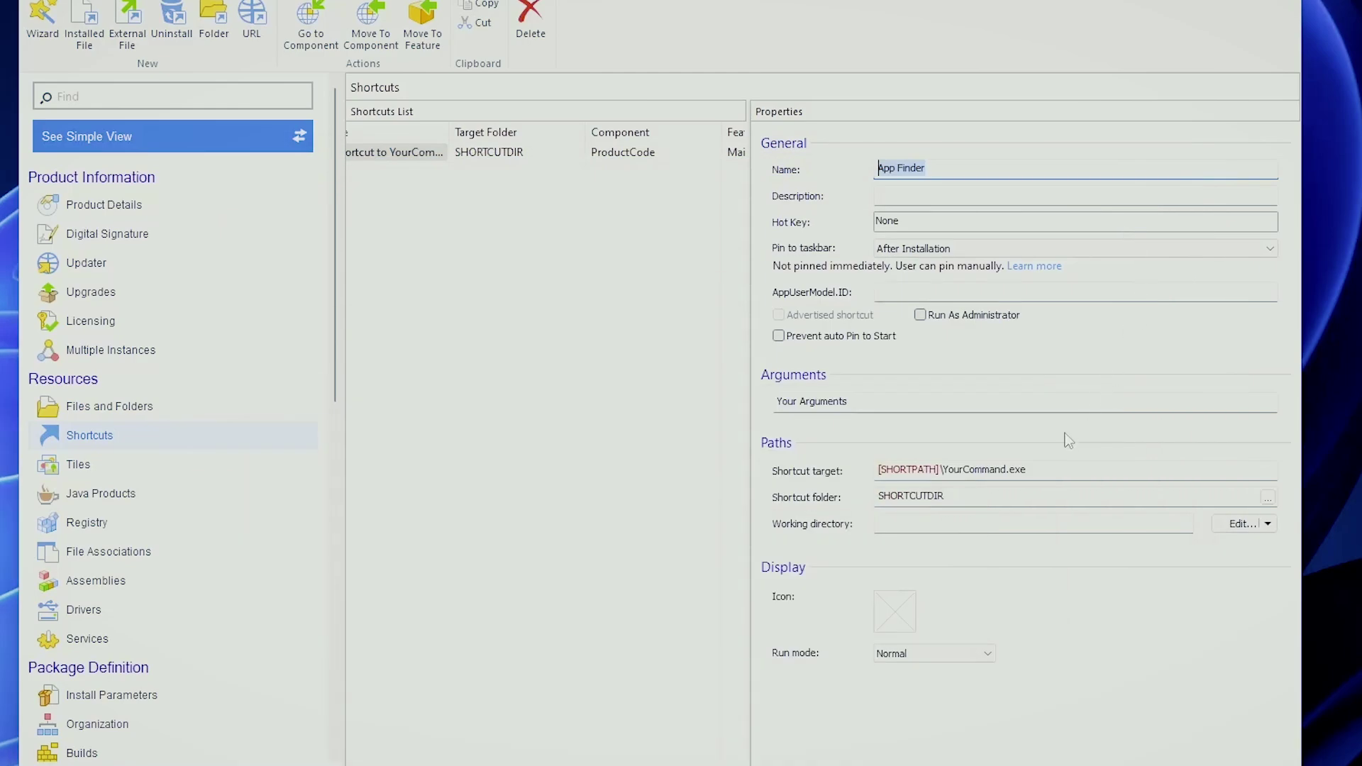
# Set the executable in the shortcut target to AppFinder.exe, so the path reads [SHORTPATH]\AppFinder.exe
pyautogui.click(960, 469)
pyautogui.doubleClick(962, 466)
pyautogui.press('BackSpace')
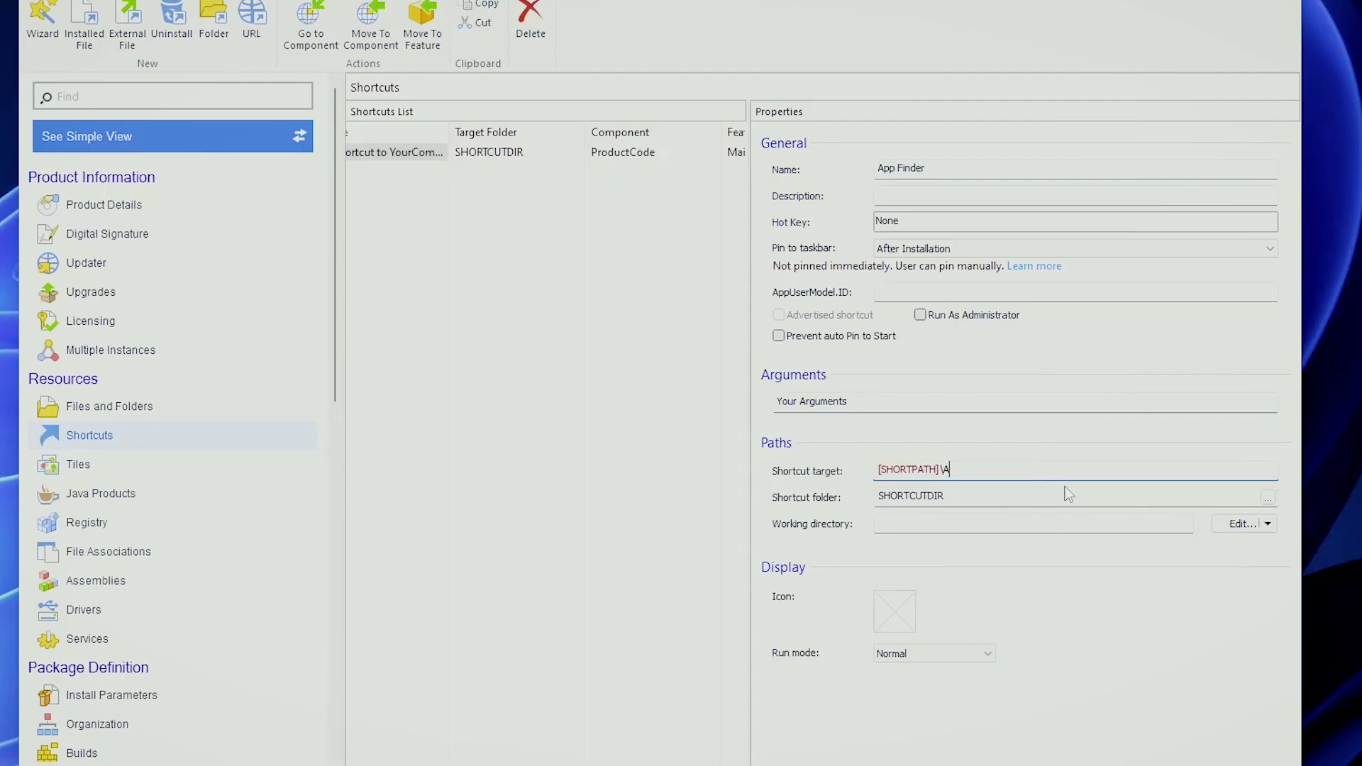
pyautogui.write('AppFinder.exe')
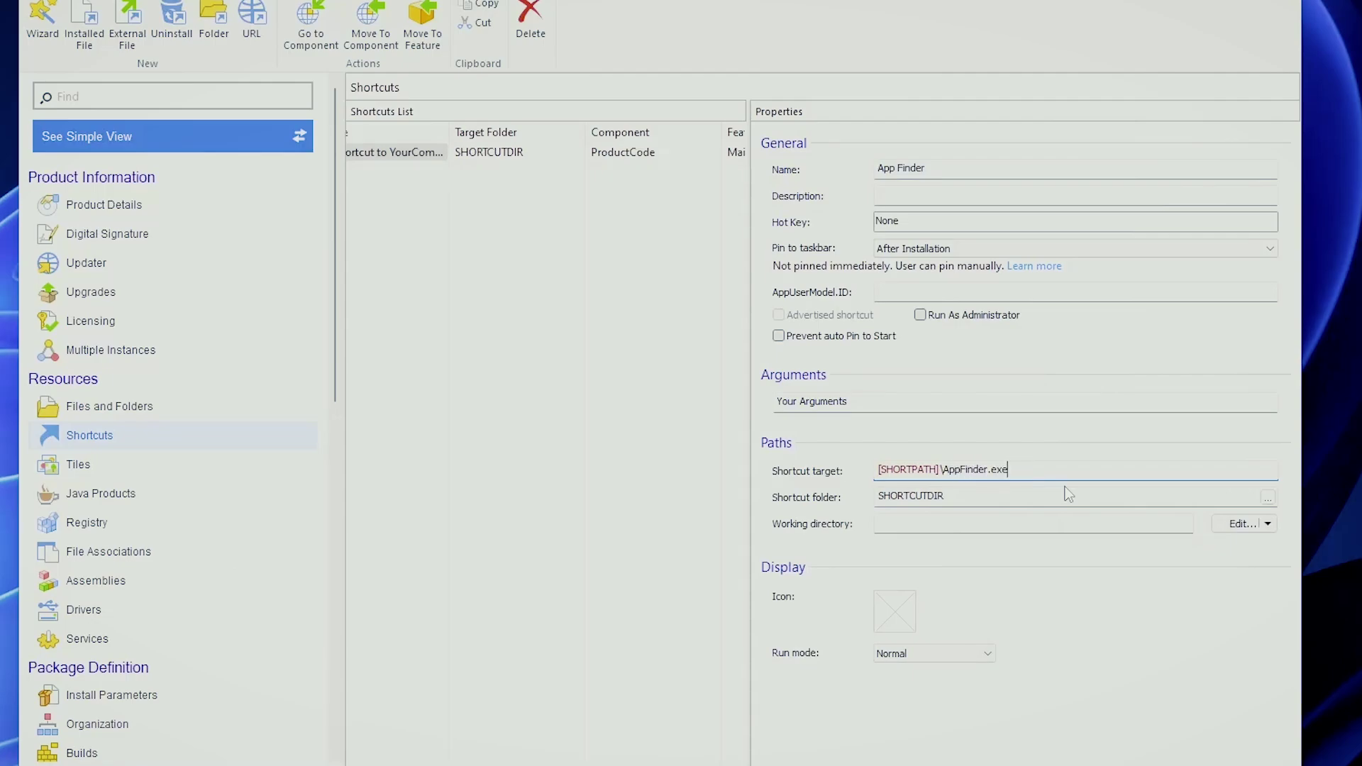